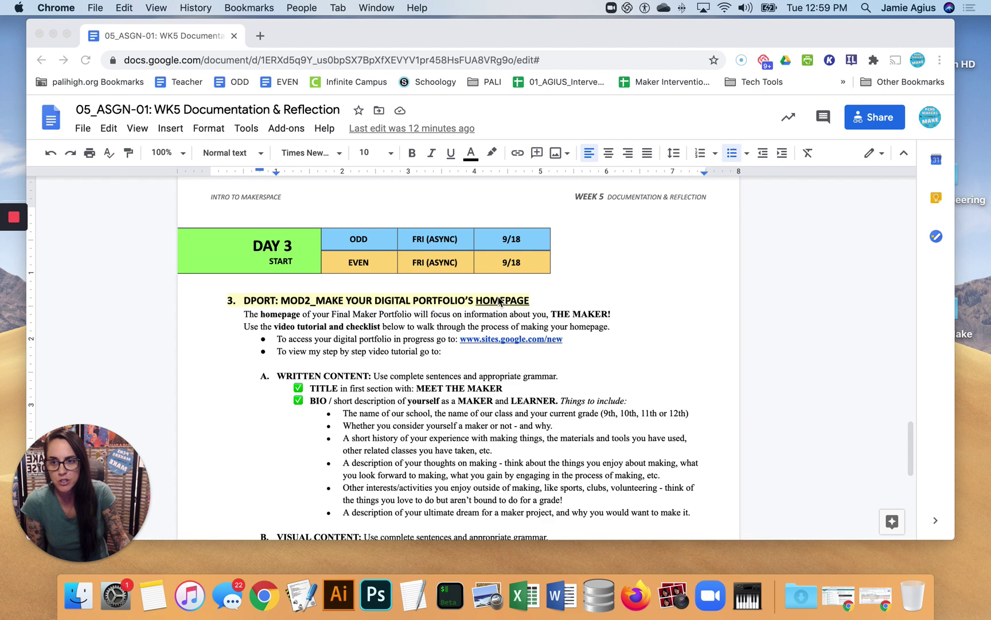
Scroll through the assignment document to review its portfolio instructions
{"action": "scroll", "coordinate": [500, 300], "scroll_direction": "down", "scroll_amount": 2}
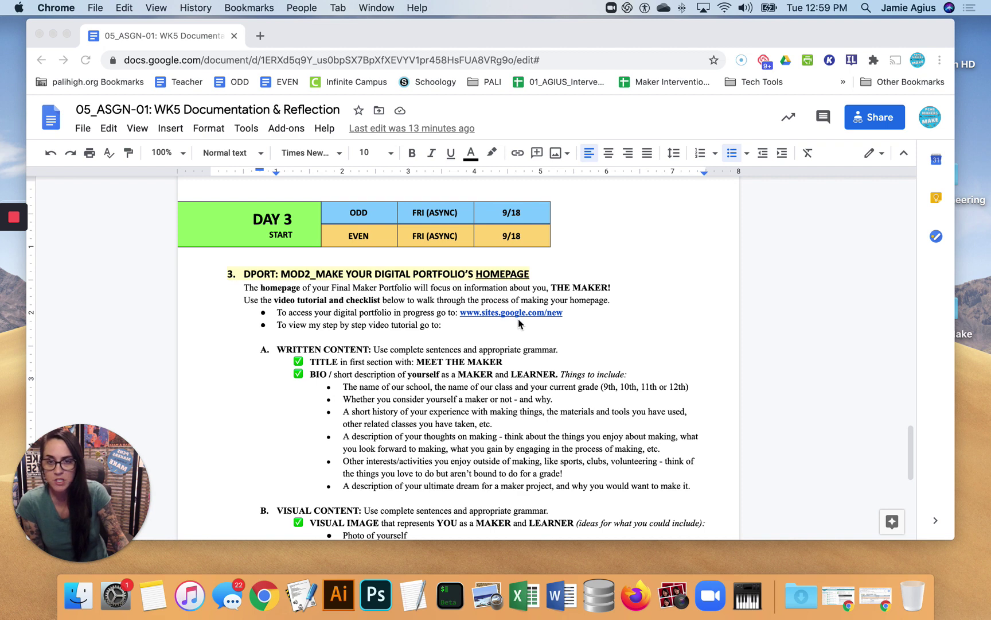
{"action": "scroll", "coordinate": [496, 323], "scroll_direction": "down", "scroll_amount": 1}
{"action": "scroll", "coordinate": [477, 317], "scroll_direction": "down", "scroll_amount": 3}
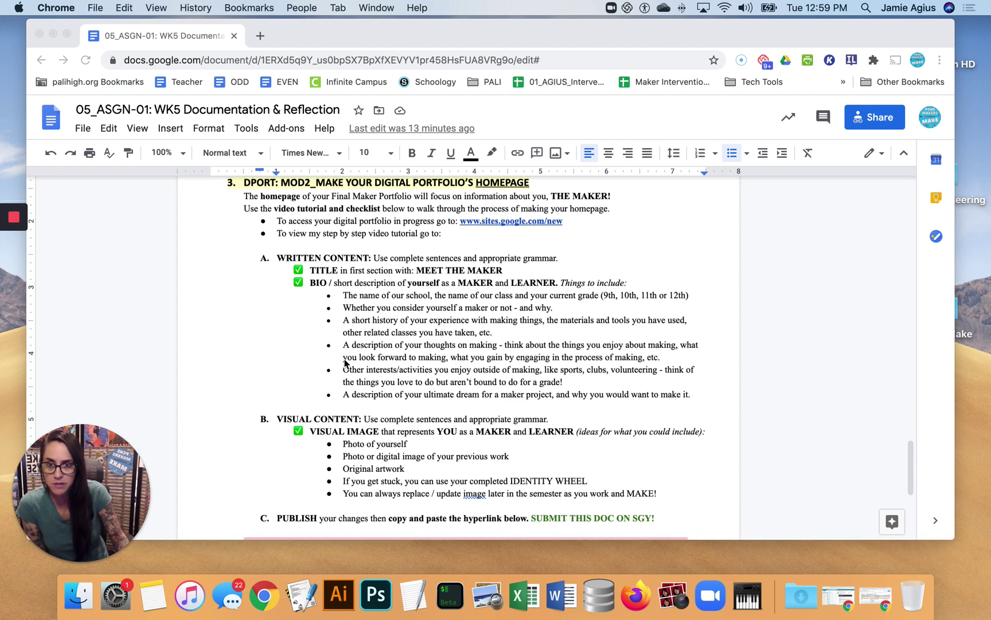
{"action": "scroll", "coordinate": [347, 356], "scroll_direction": "down", "scroll_amount": 1}
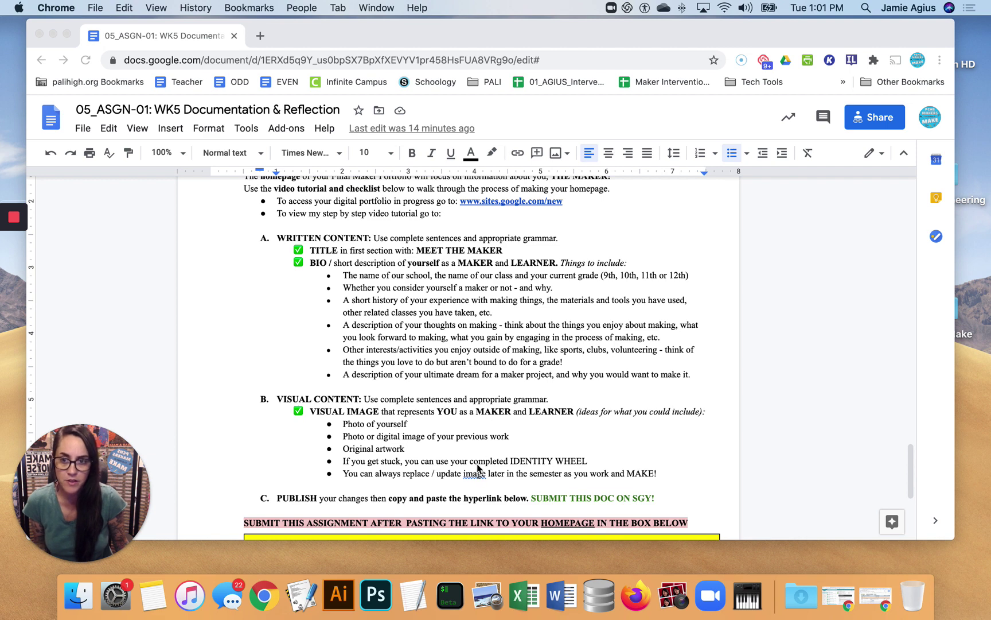
{"action": "scroll", "coordinate": [399, 330], "scroll_direction": "down", "scroll_amount": 1}
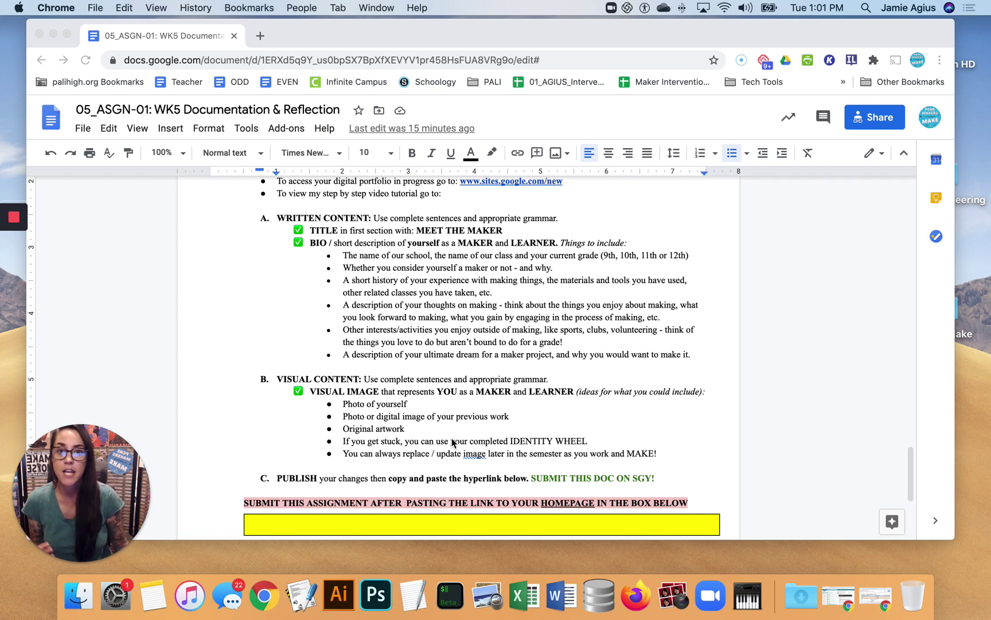
{"action": "scroll", "coordinate": [445, 436], "scroll_direction": "down", "scroll_amount": 1}
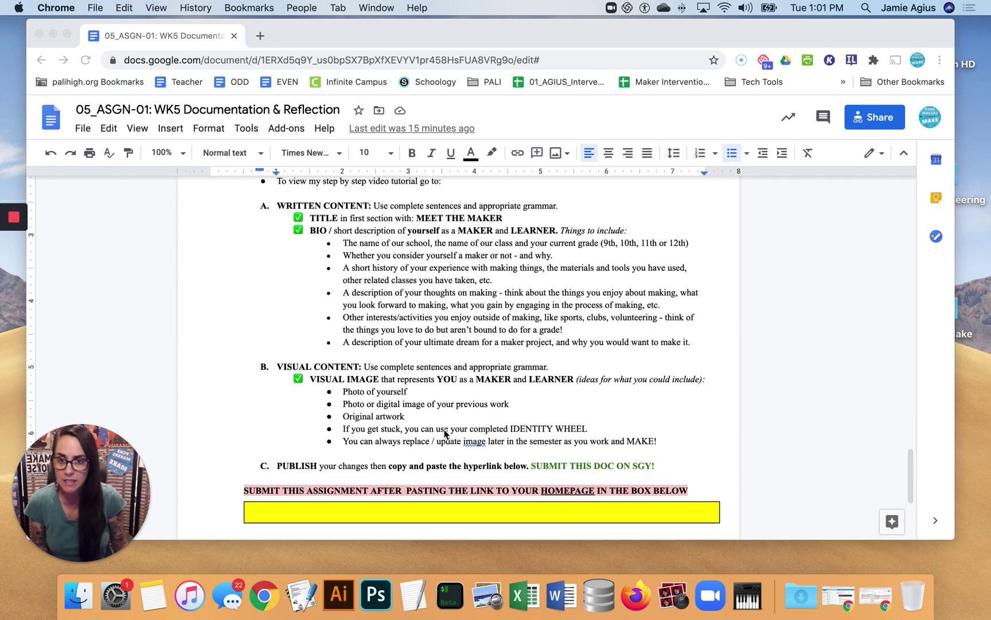
{"action": "left_click", "coordinate": [396, 514]}
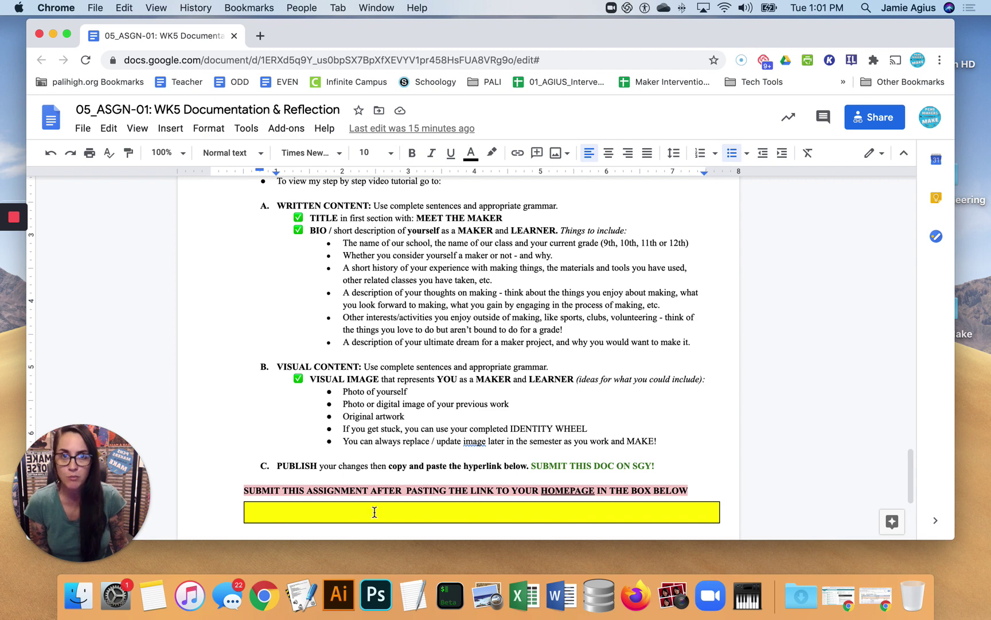
{"action": "scroll", "coordinate": [386, 418], "scroll_direction": "up", "scroll_amount": 1}
{"action": "scroll", "coordinate": [386, 418], "scroll_direction": "up", "scroll_amount": 1}
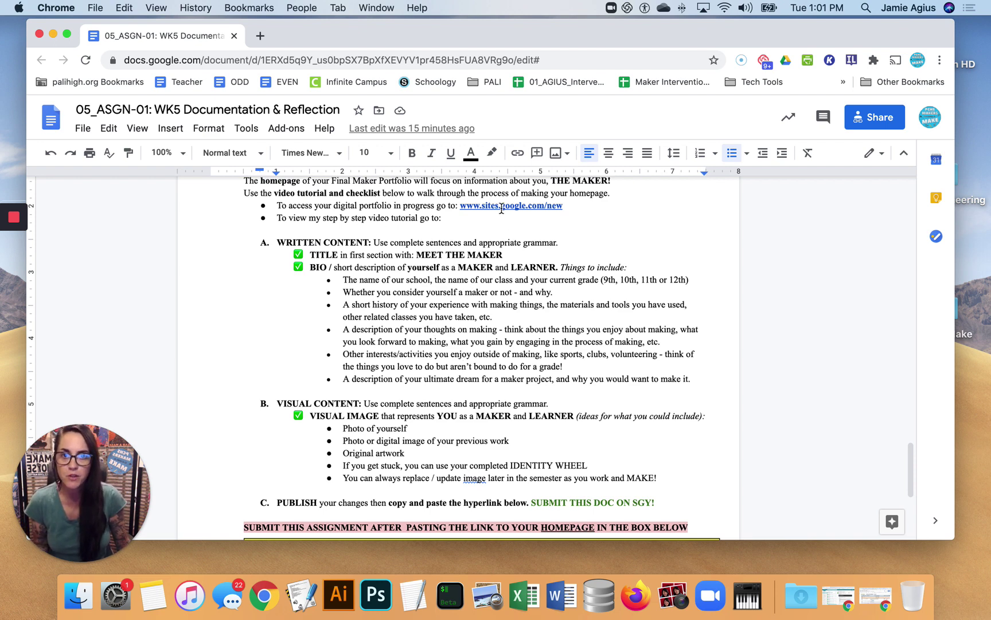
Open Google Sites in a new tab and launch the Maker Portfolio site from Recent sites
{"action": "left_click", "coordinate": [501, 206]}
{"action": "left_click", "coordinate": [505, 229]}
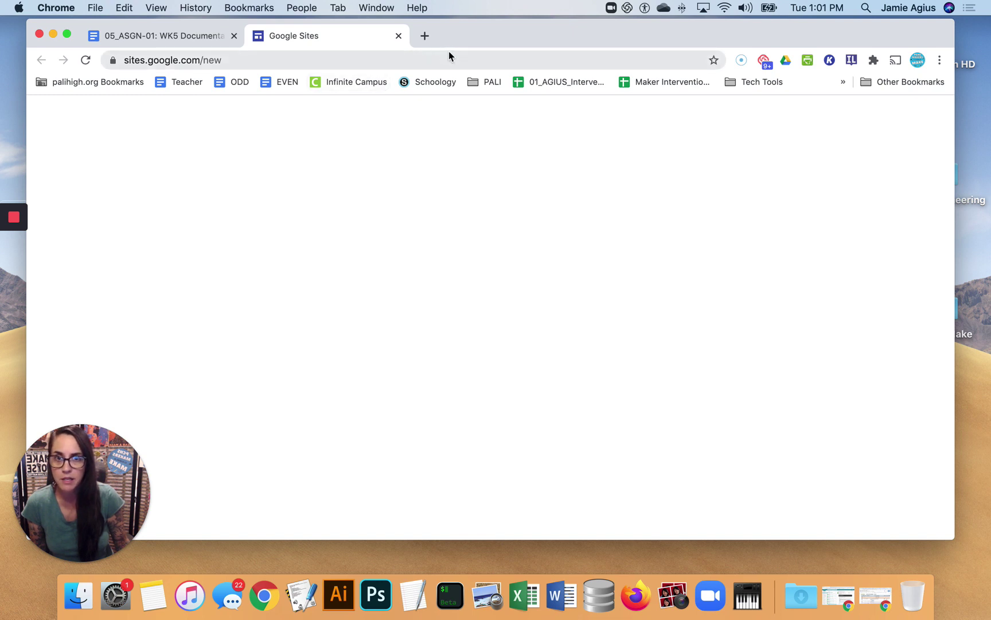
{"action": "left_click", "coordinate": [388, 61]}
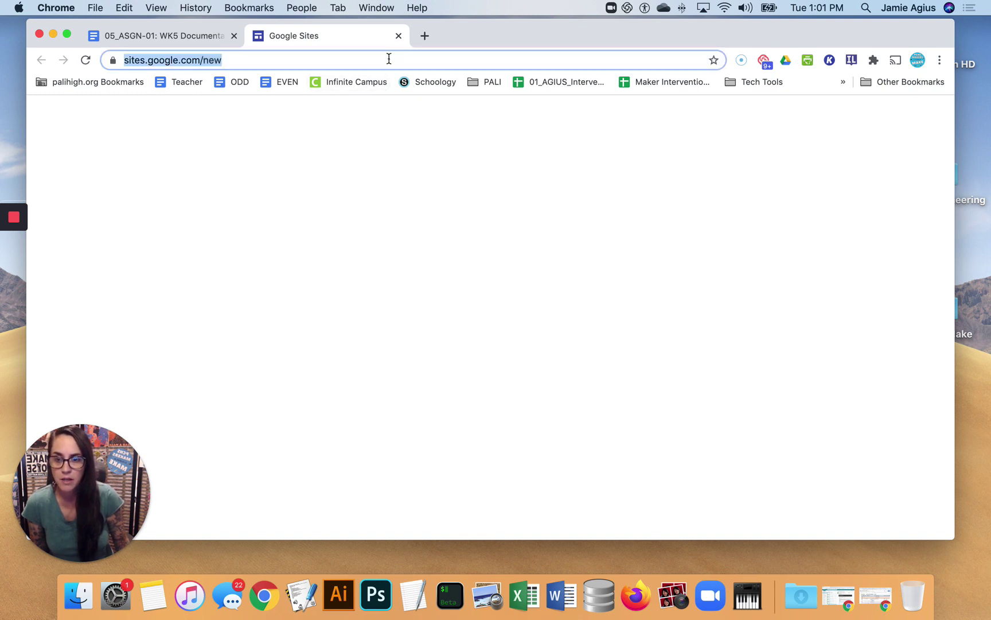
{"action": "type", "text": "site"}
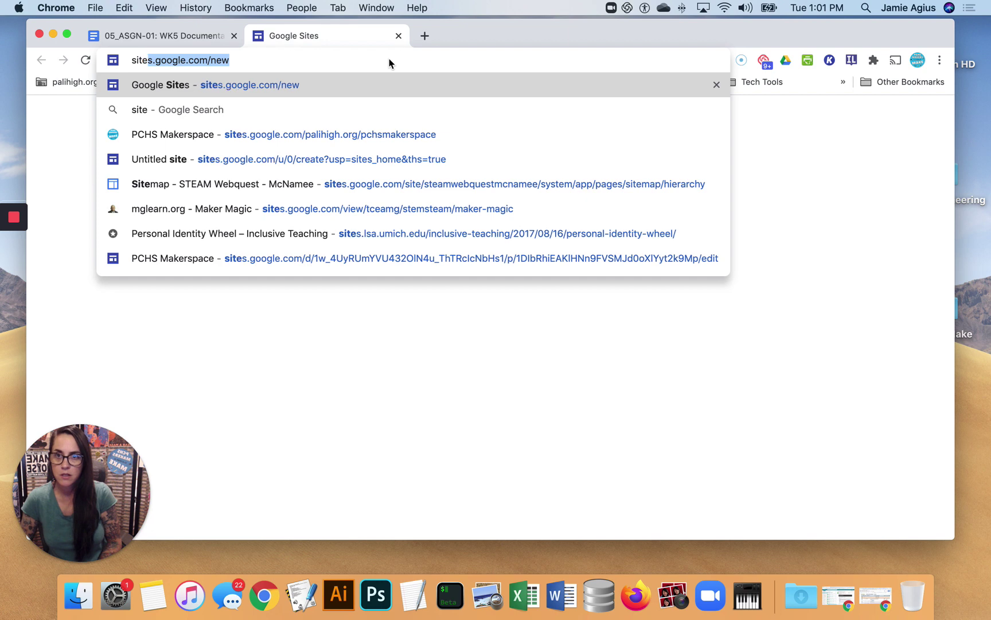
{"action": "key", "text": "Return"}
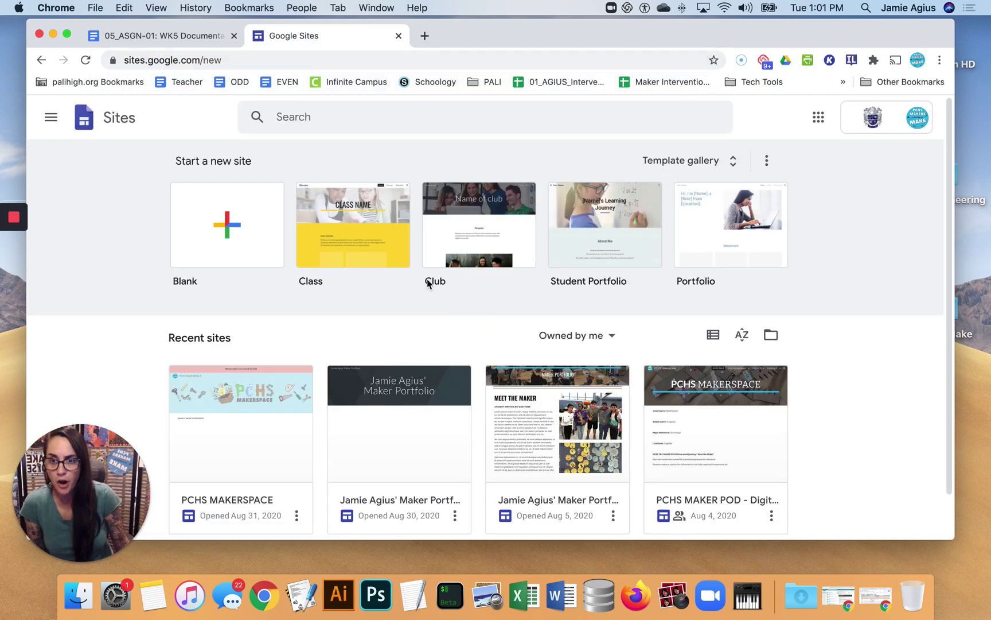
{"action": "left_click", "coordinate": [403, 498]}
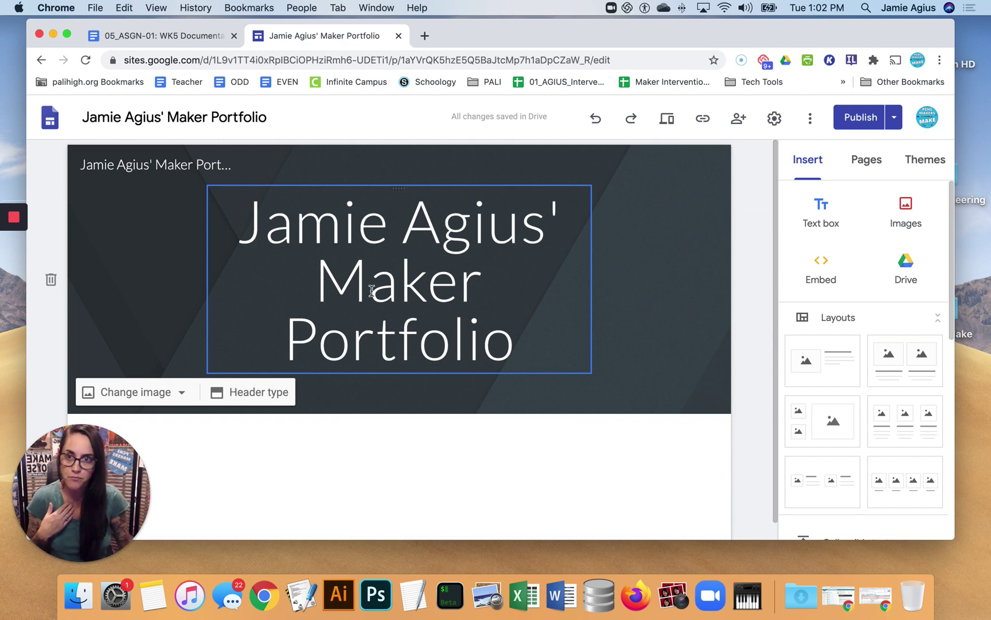
{"action": "left_click", "coordinate": [170, 35]}
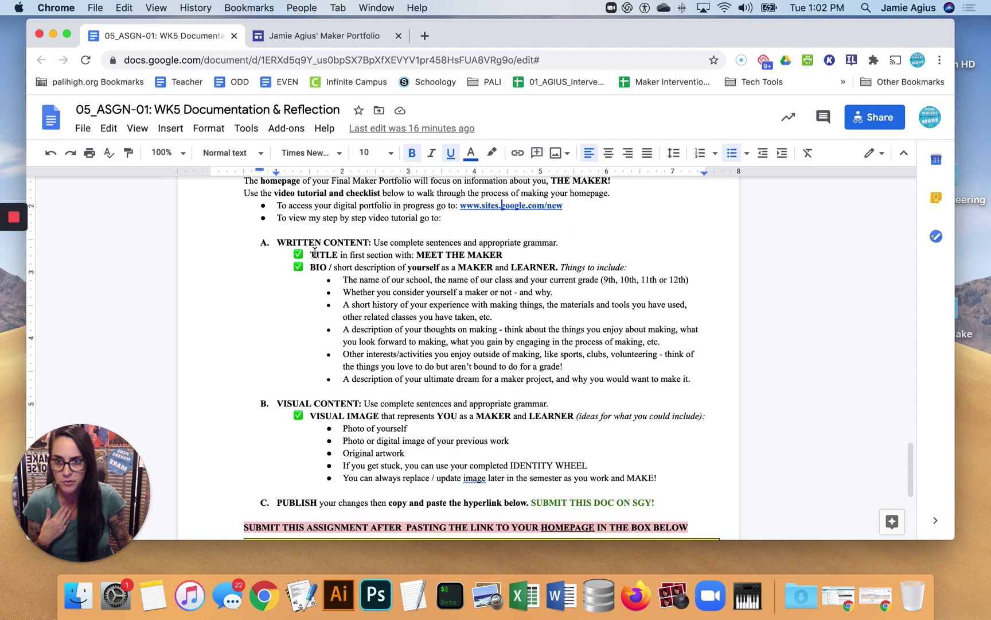
{"action": "left_click_drag", "start_coordinate": [315, 254], "coordinate": [448, 251]}
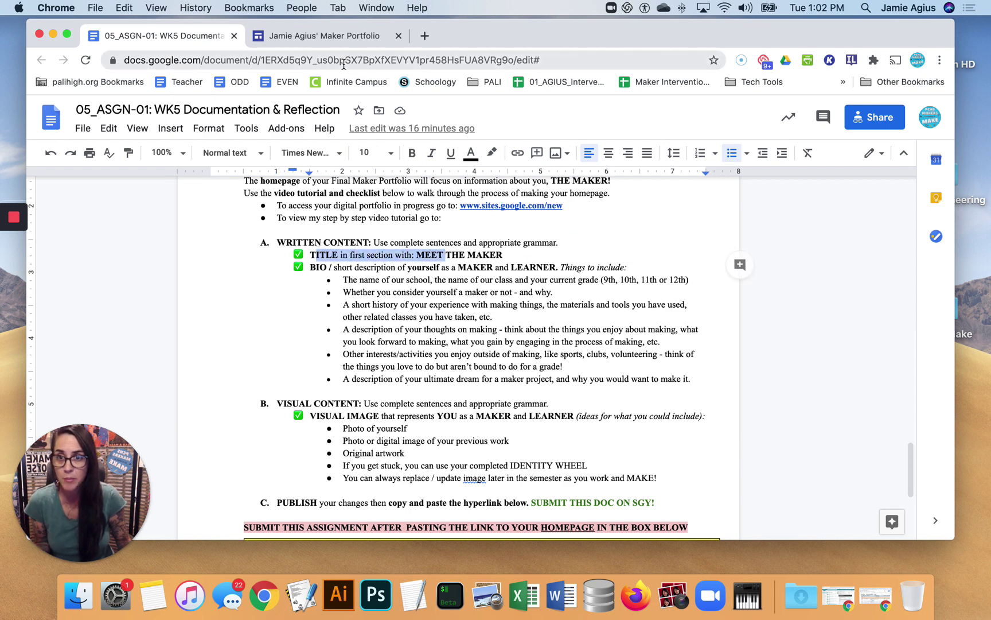
{"action": "left_click", "coordinate": [328, 39]}
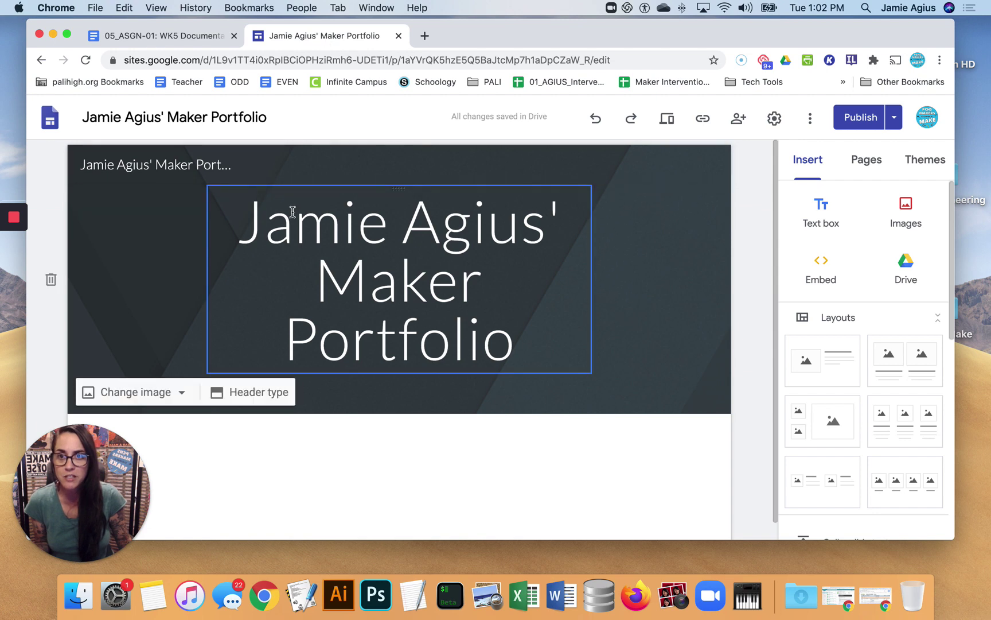
{"action": "scroll", "coordinate": [288, 217], "scroll_direction": "down", "scroll_amount": 1}
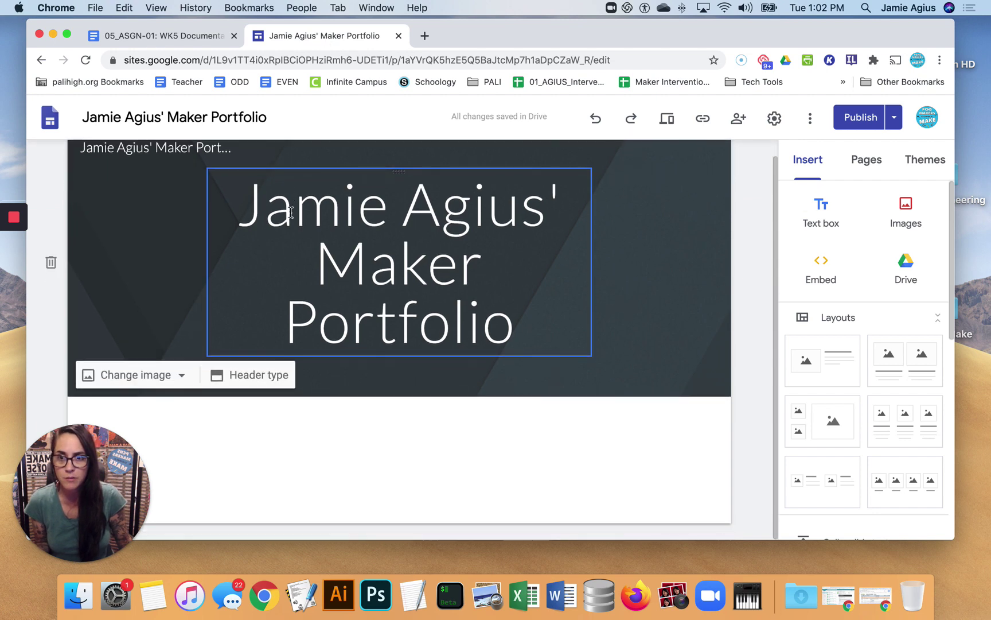
{"action": "double_click", "coordinate": [954, 536]}
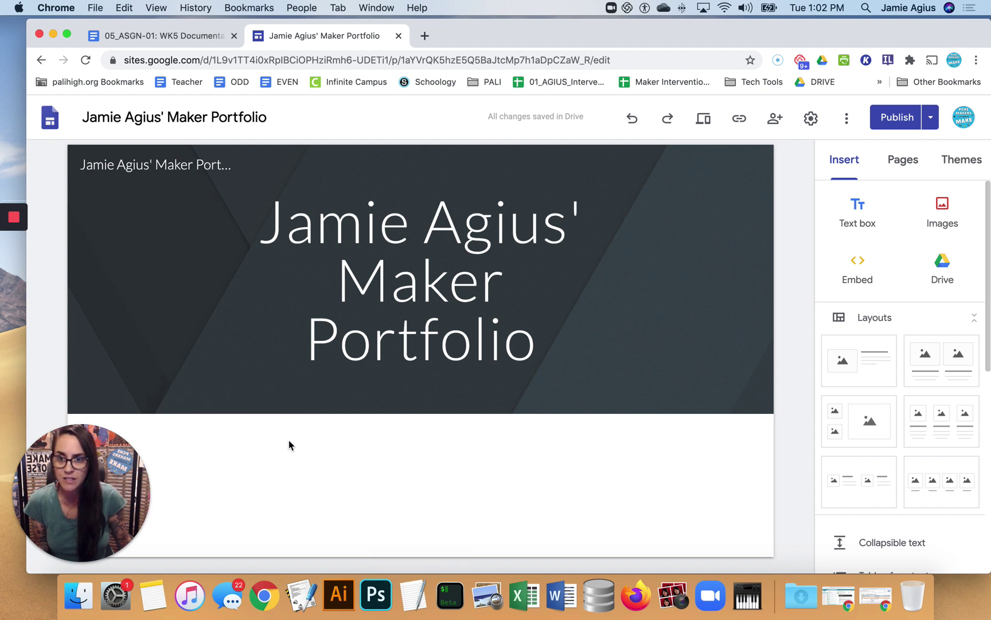
Insert a text box below the header reading 'MEET THE MAKER' in Heading style
{"action": "double_click", "coordinate": [212, 441]}
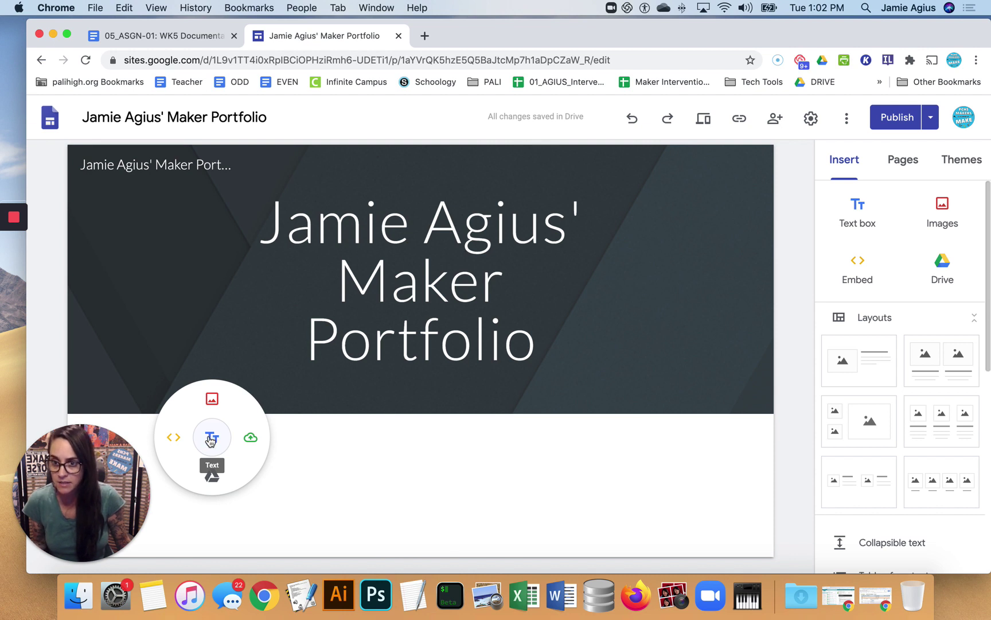
{"action": "left_click", "coordinate": [211, 440]}
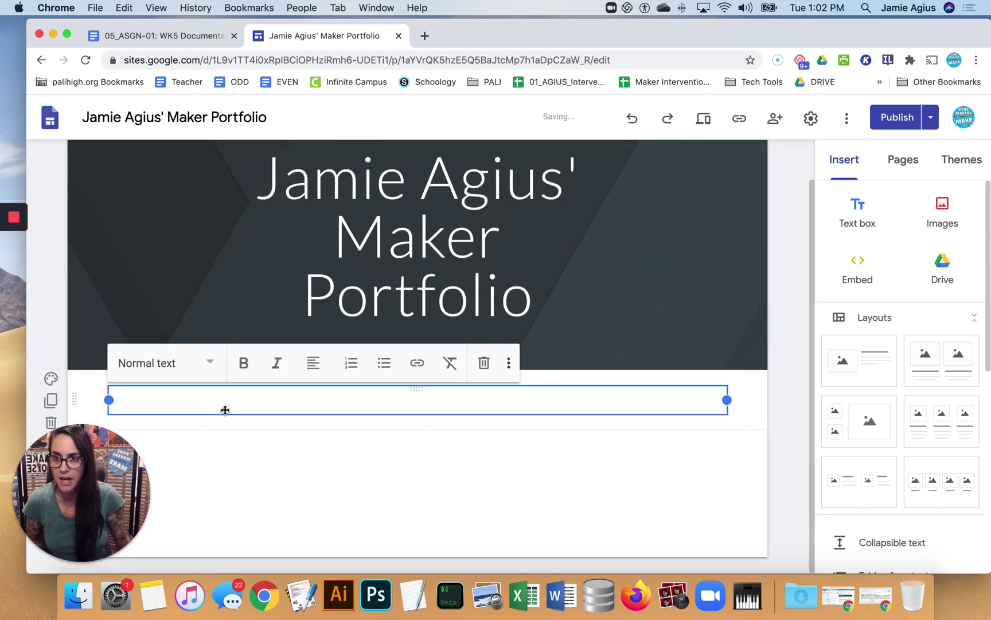
{"action": "type", "text": "MEET T"}
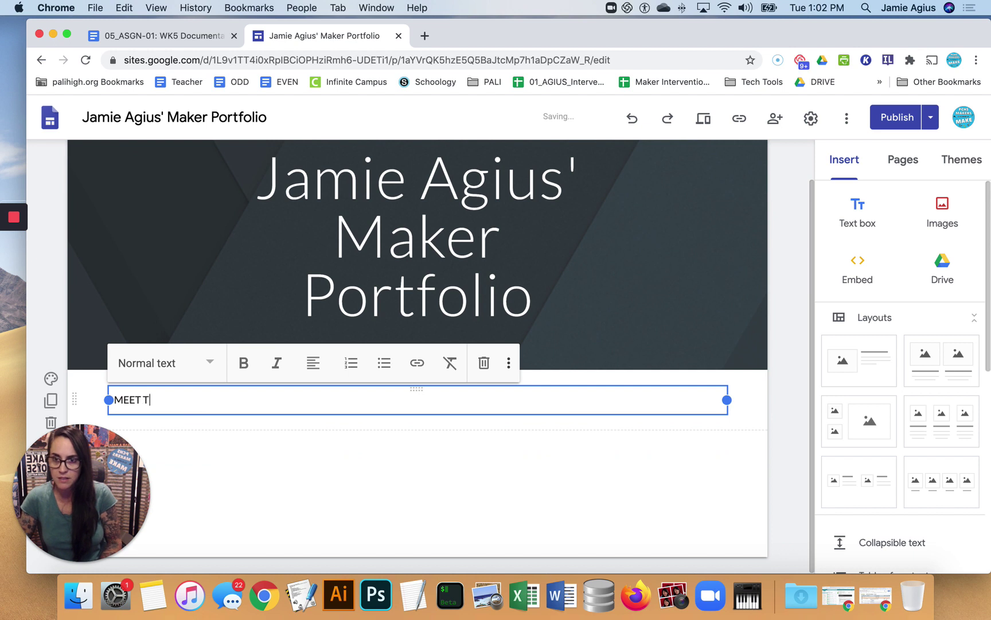
{"action": "type", "text": "HE MAKER"}
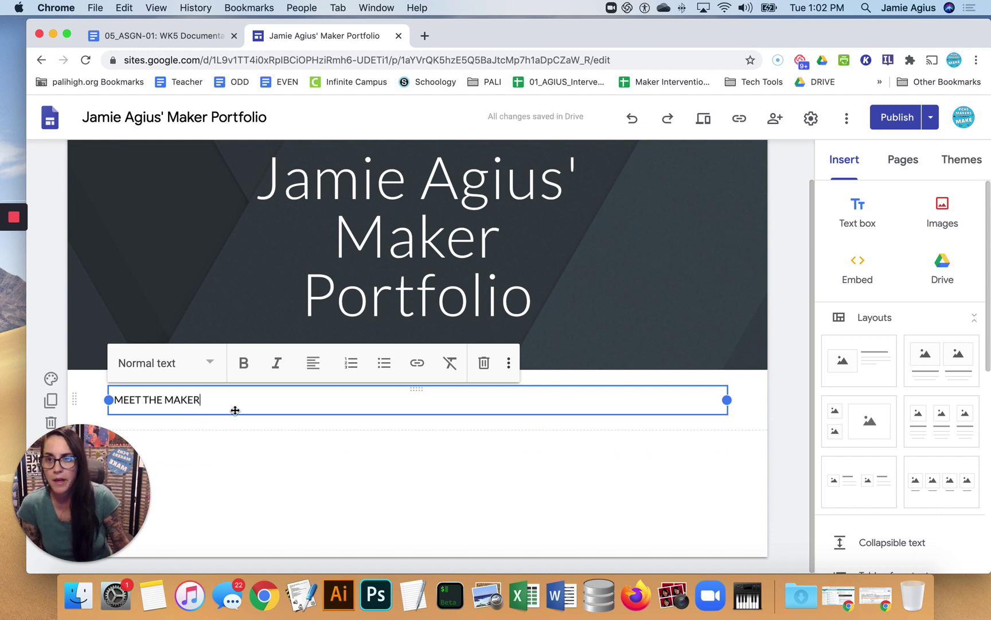
{"action": "triple_click", "coordinate": [182, 400]}
{"action": "left_click", "coordinate": [211, 365]}
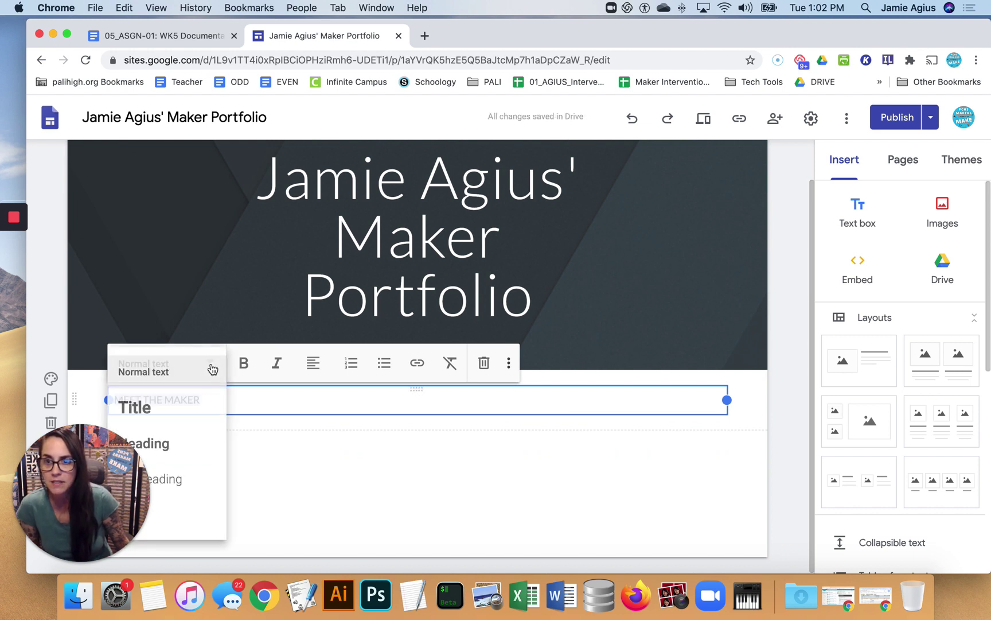
{"action": "left_click", "coordinate": [151, 409]}
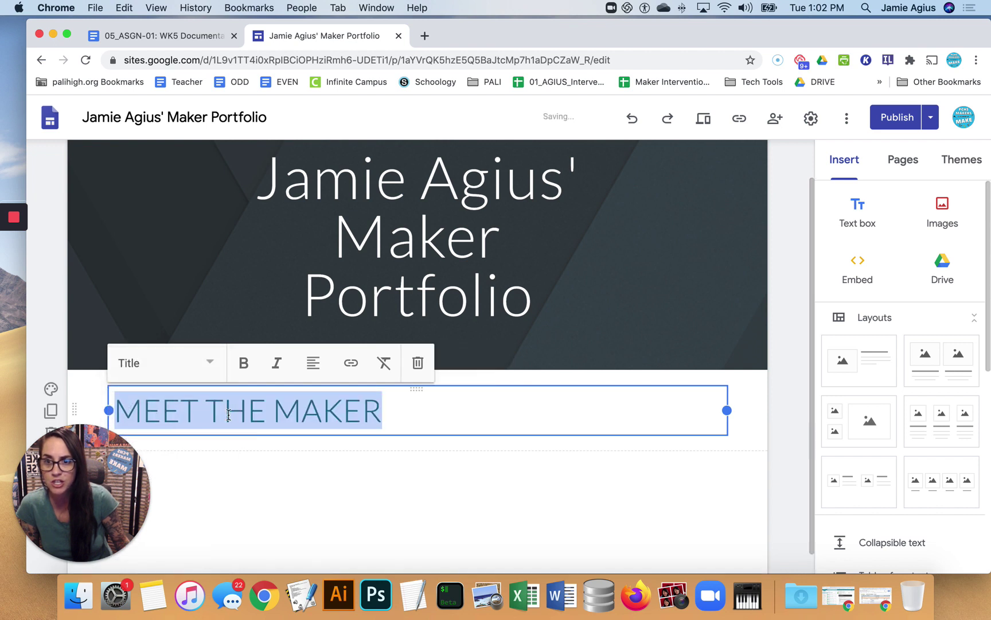
{"action": "left_click", "coordinate": [209, 366]}
{"action": "left_click", "coordinate": [205, 442]}
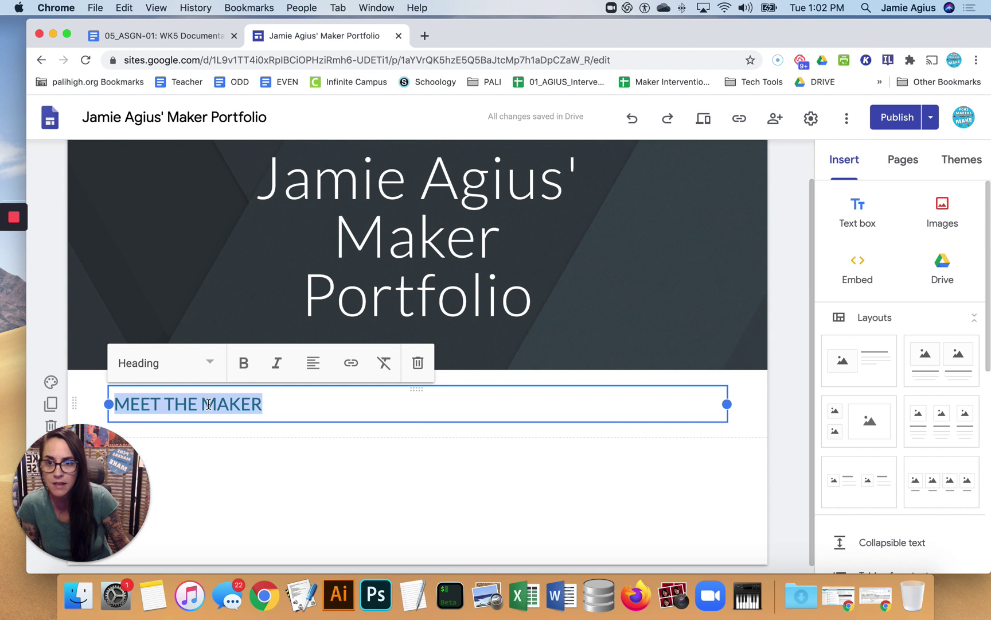
{"action": "left_click", "coordinate": [239, 452]}
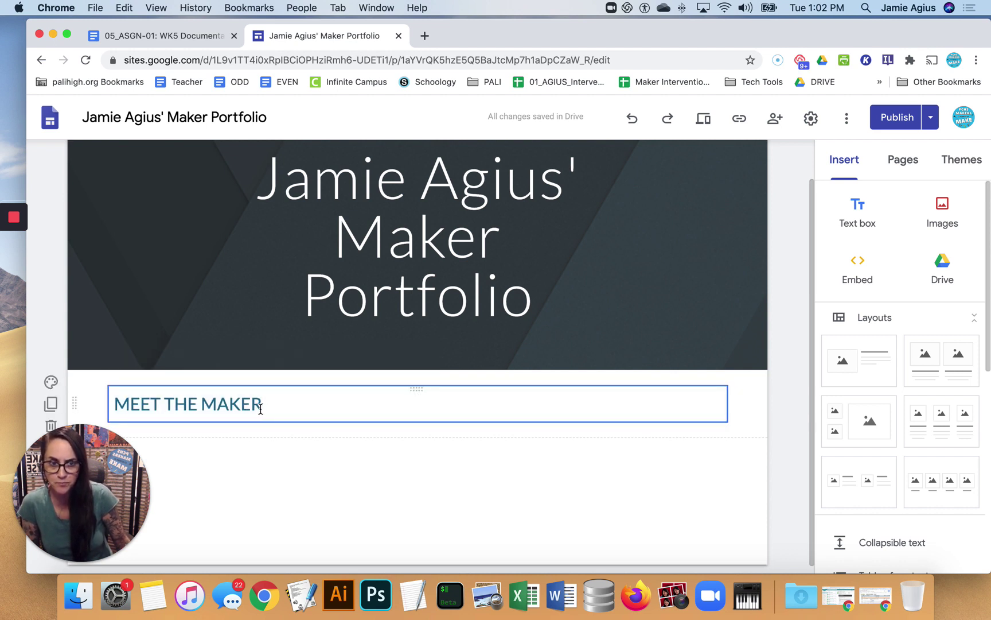
Add a Normal-text bio giving the maker's name, 9th grade and Palisades Charter High School
{"action": "scroll", "coordinate": [250, 440], "scroll_direction": "down", "scroll_amount": 1}
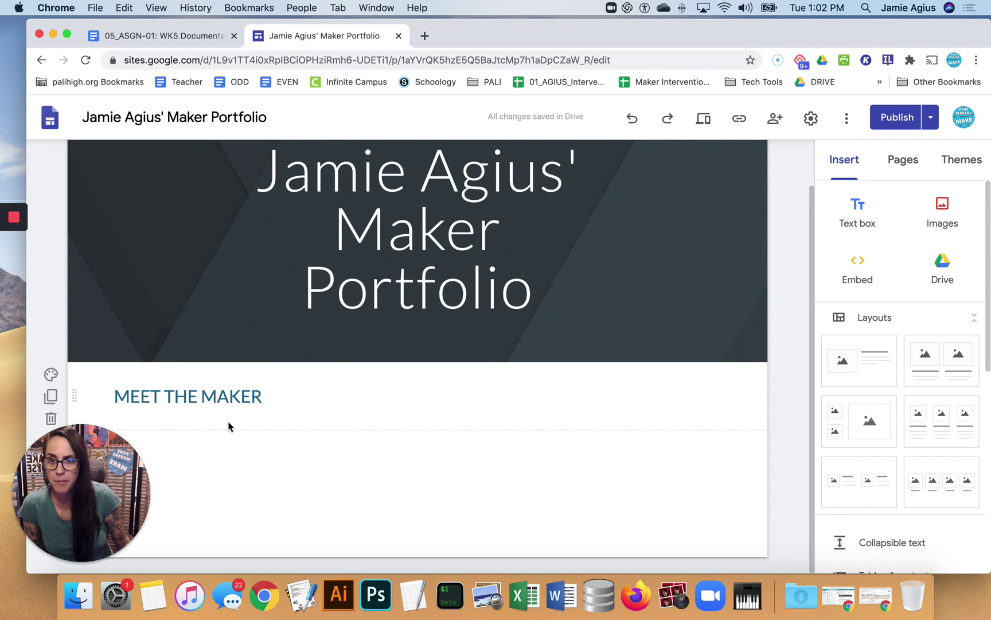
{"action": "double_click", "coordinate": [198, 443]}
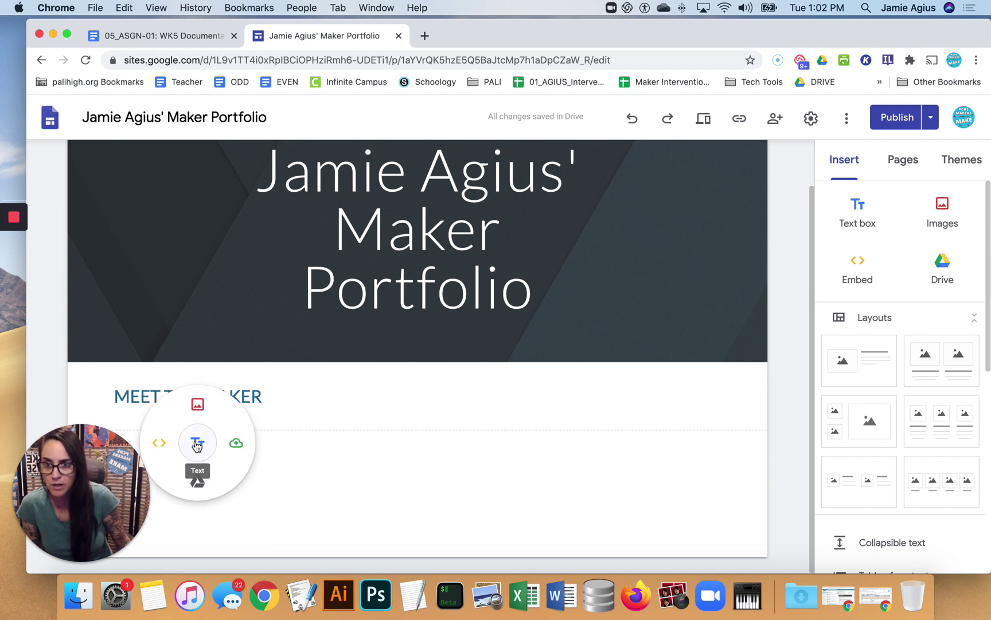
{"action": "left_click", "coordinate": [197, 443]}
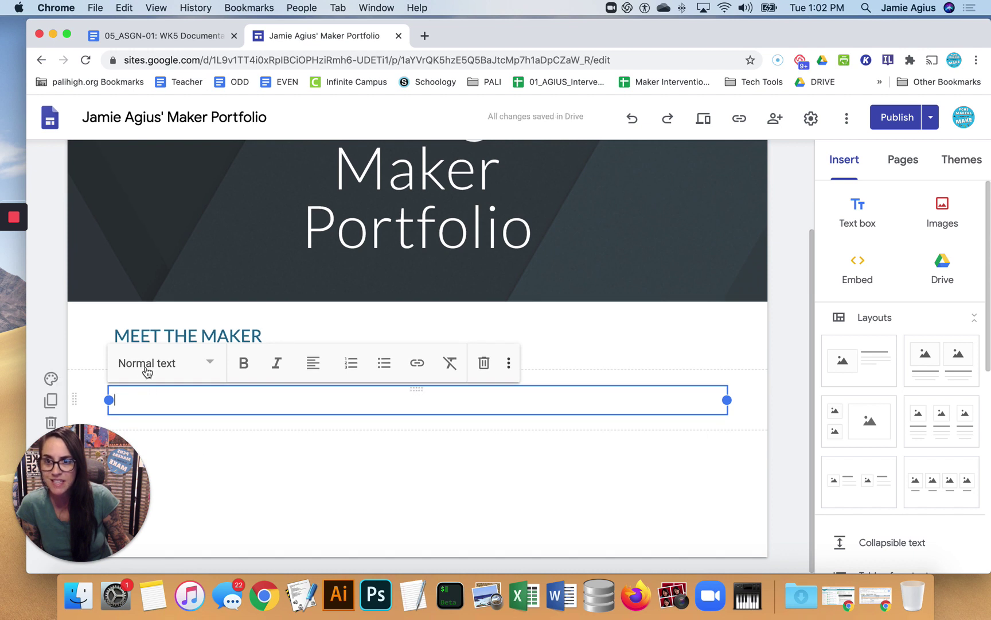
{"action": "left_click", "coordinate": [147, 367]}
{"action": "left_click", "coordinate": [168, 379]}
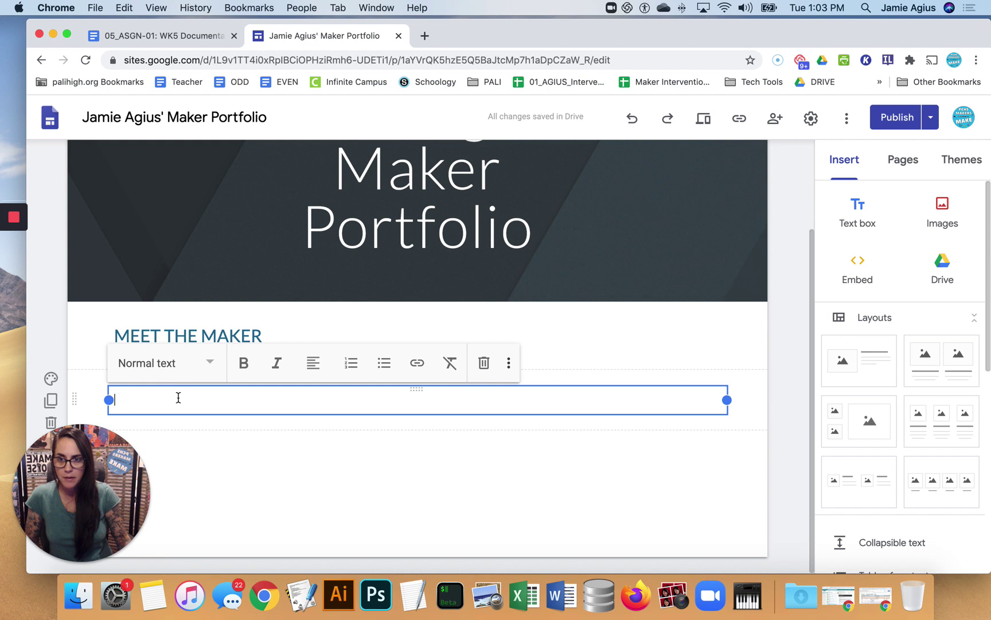
{"action": "type", "text": "Bio"}
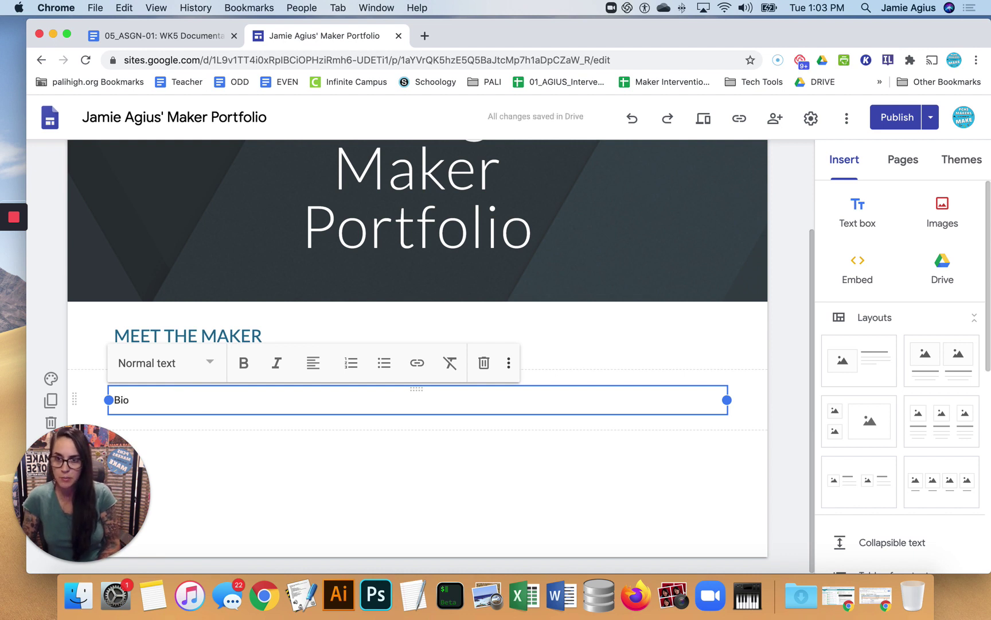
{"action": "type", "text": "."}
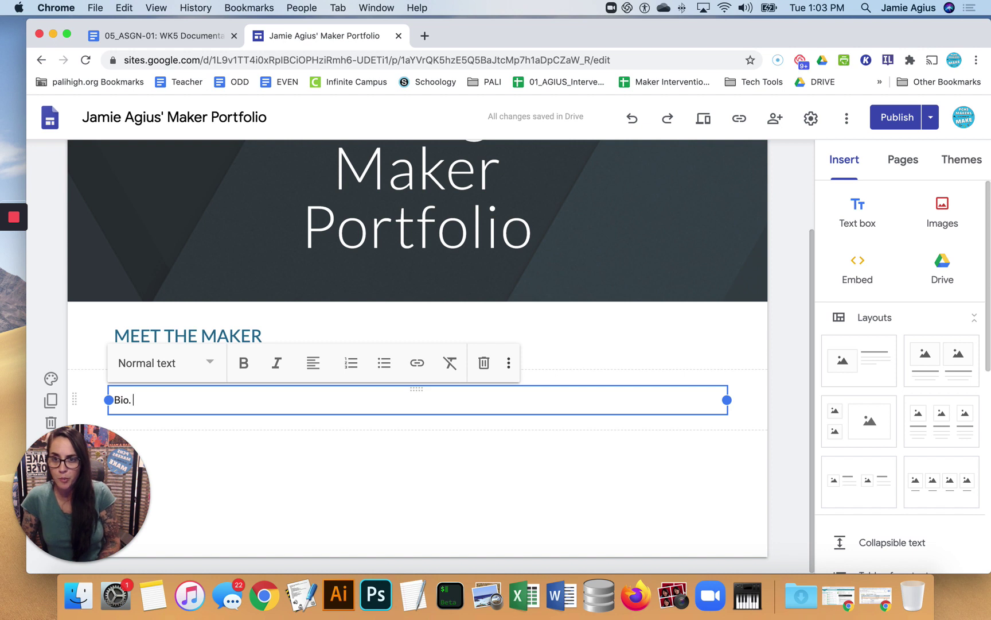
{"action": "type", "text": " Hi my am"}
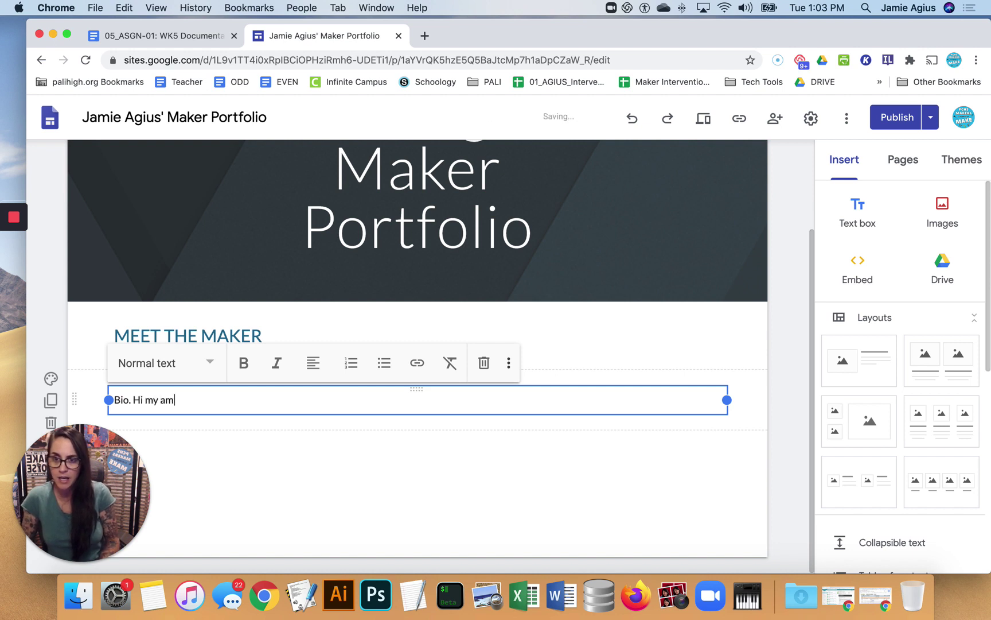
{"action": "key", "text": "BackSpace"}
{"action": "key", "text": "BackSpace"}
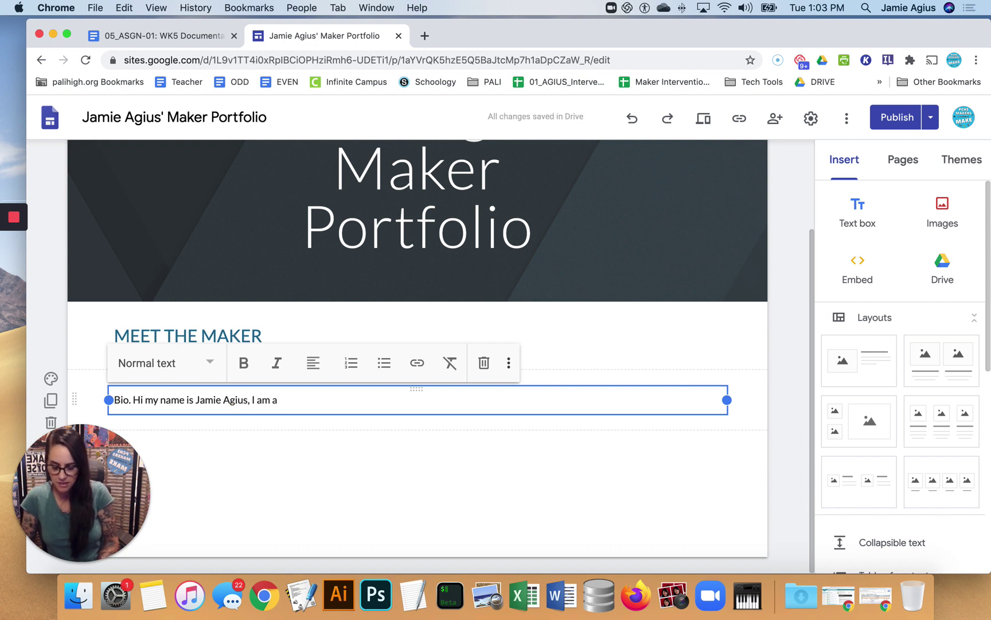
{"action": "type", "text": " 9th gradeer a"}
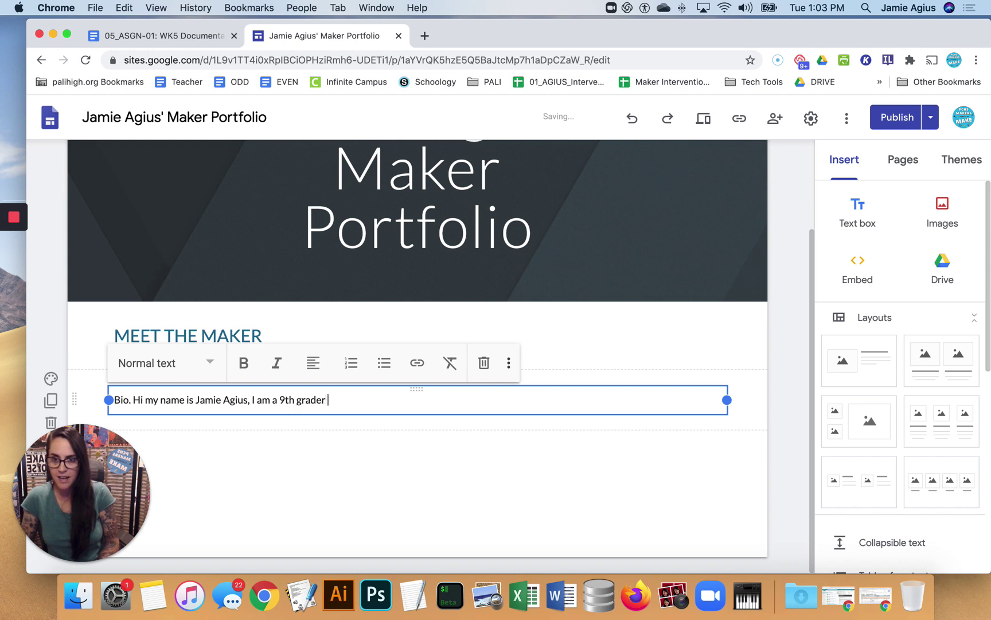
{"action": "type", "text": " Palisades "}
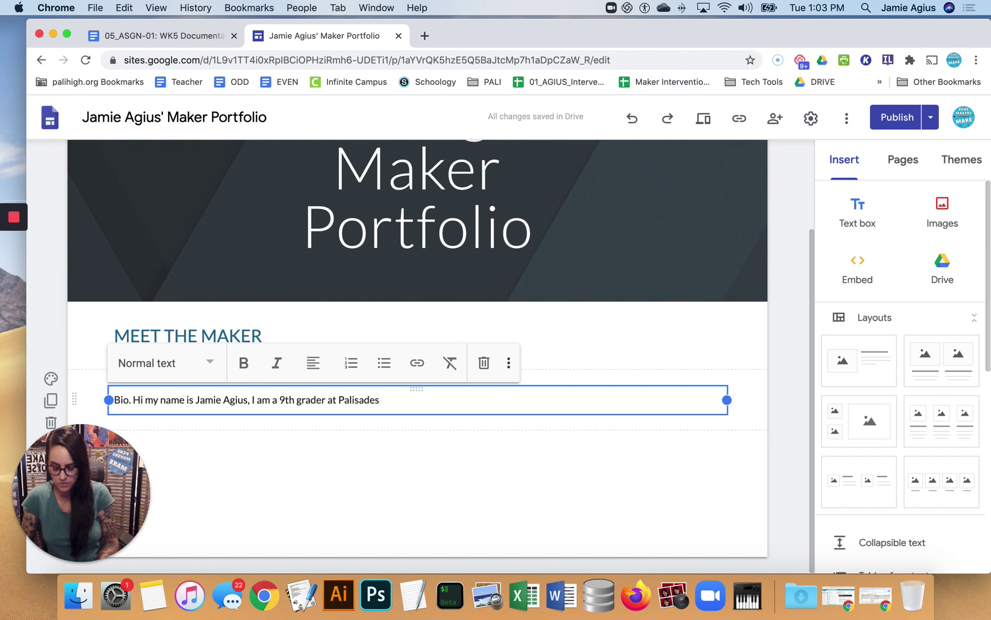
{"action": "type", "text": "Charter High "}
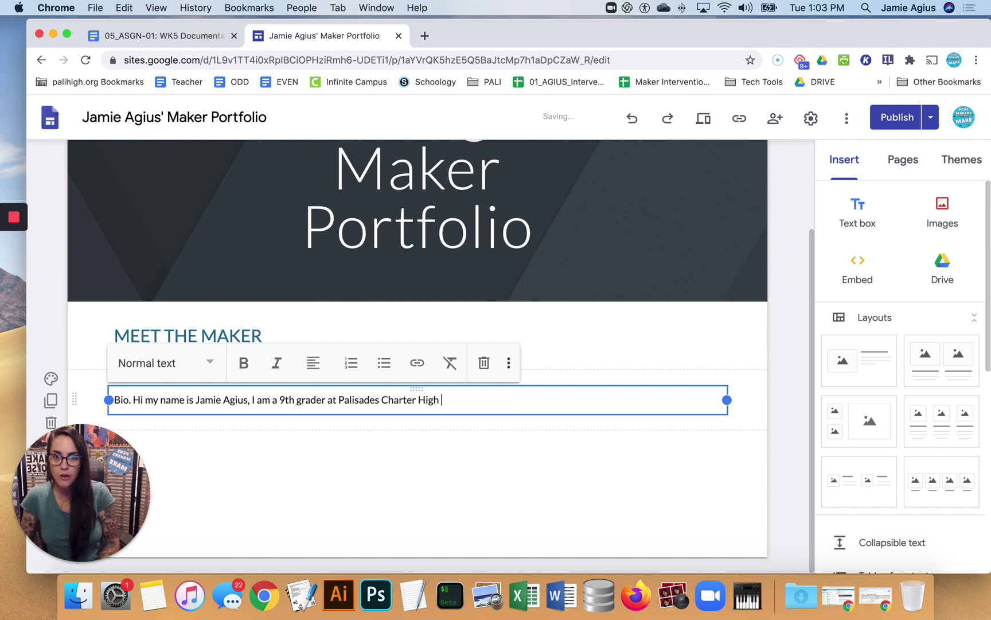
{"action": "type", "text": "School."}
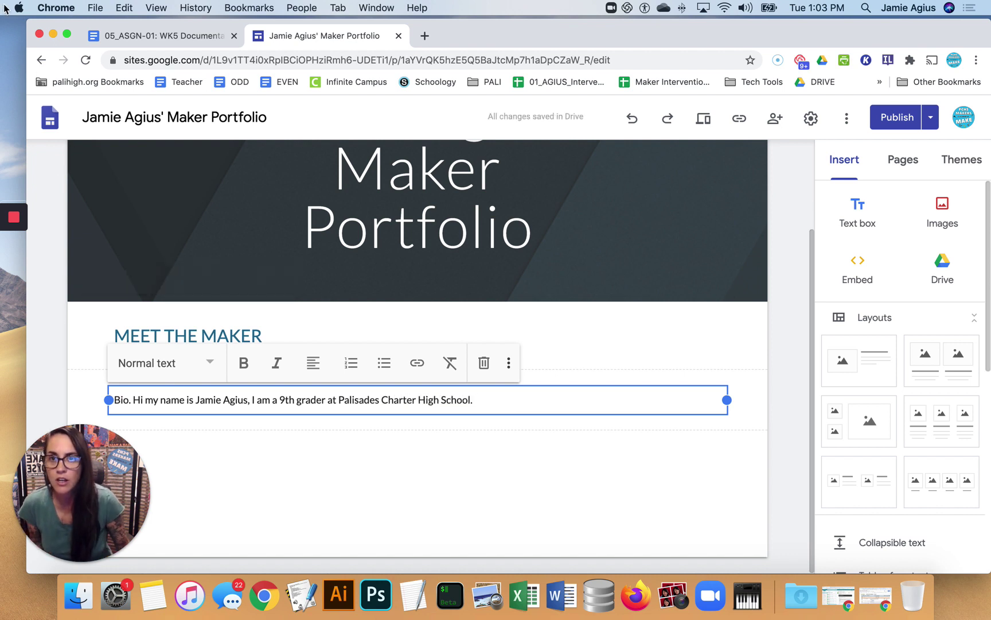
{"action": "left_click", "coordinate": [102, 34]}
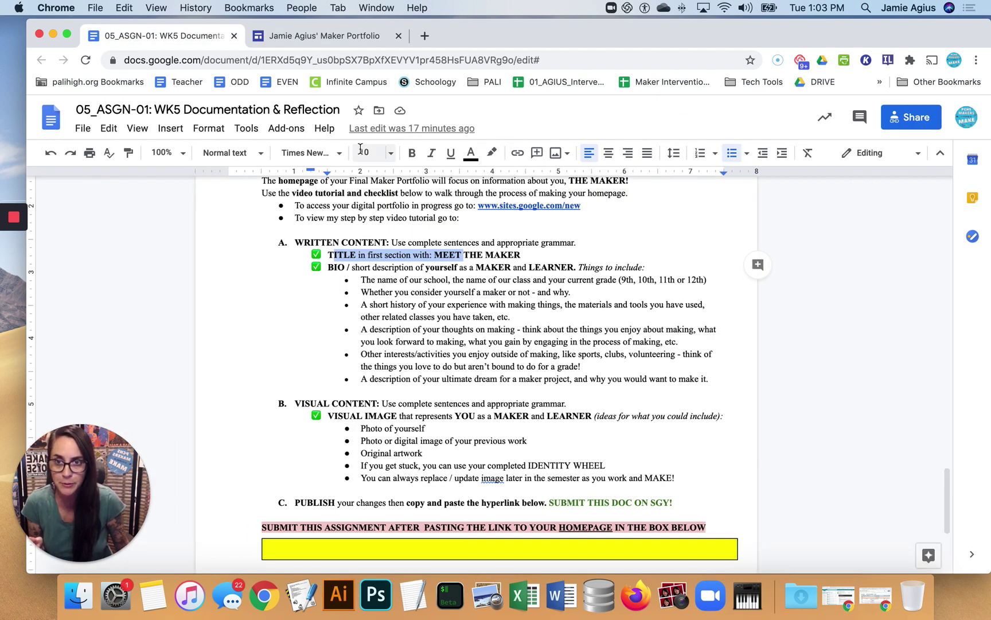
Deselect the finished bio box, then select the remaining bio checklist points in the assignment
{"action": "left_click", "coordinate": [321, 36]}
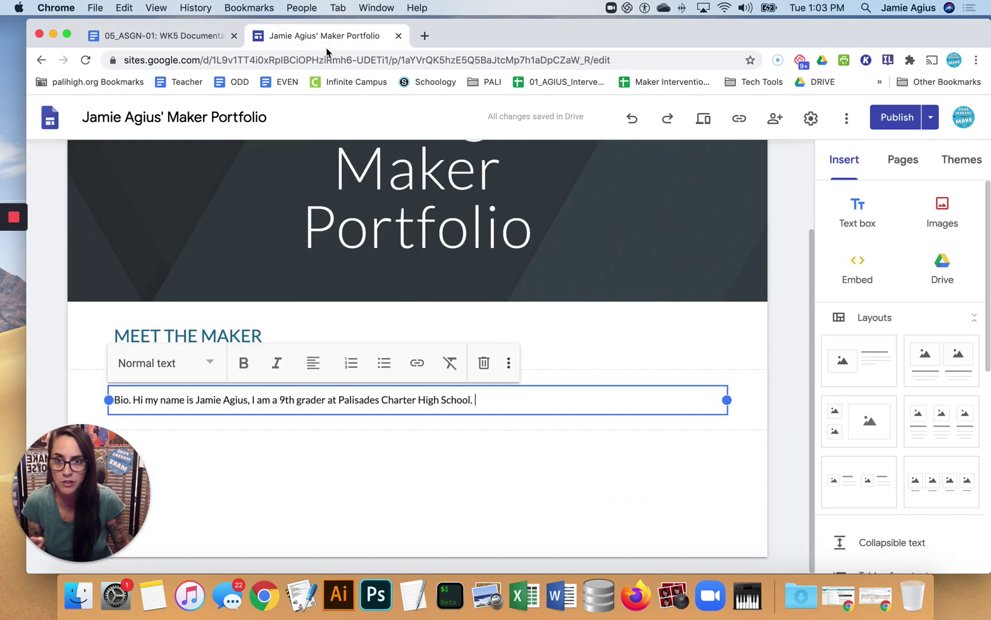
{"action": "left_click", "coordinate": [286, 430]}
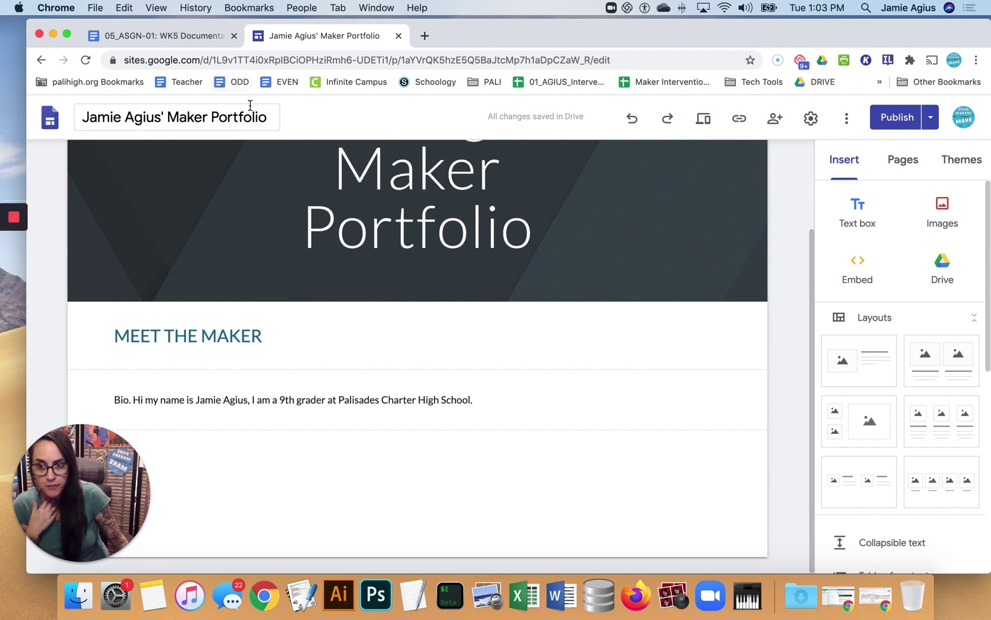
{"action": "left_click", "coordinate": [189, 38]}
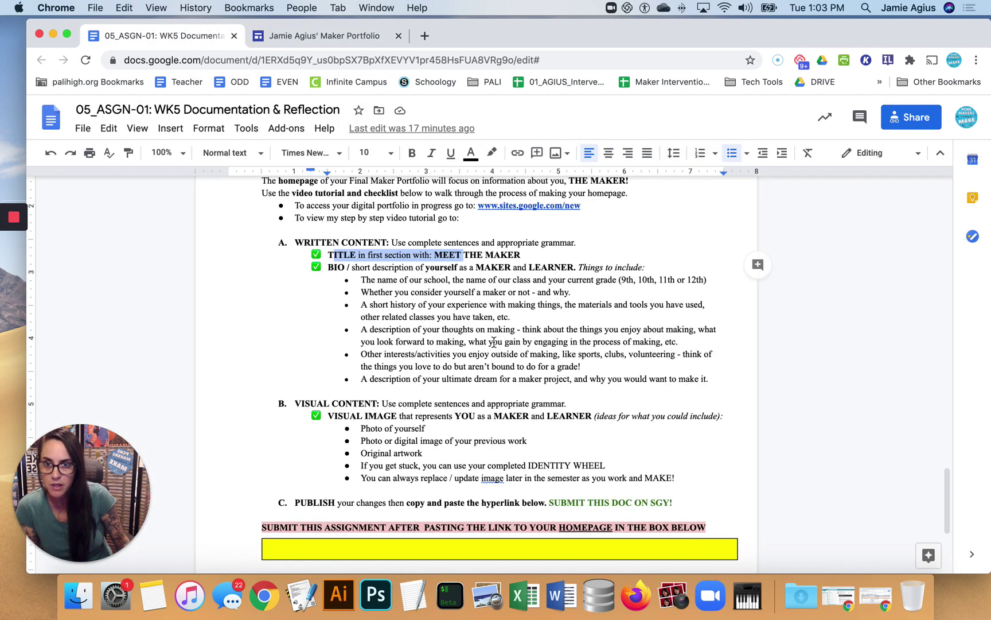
{"action": "left_click_drag", "start_coordinate": [380, 278], "coordinate": [482, 370]}
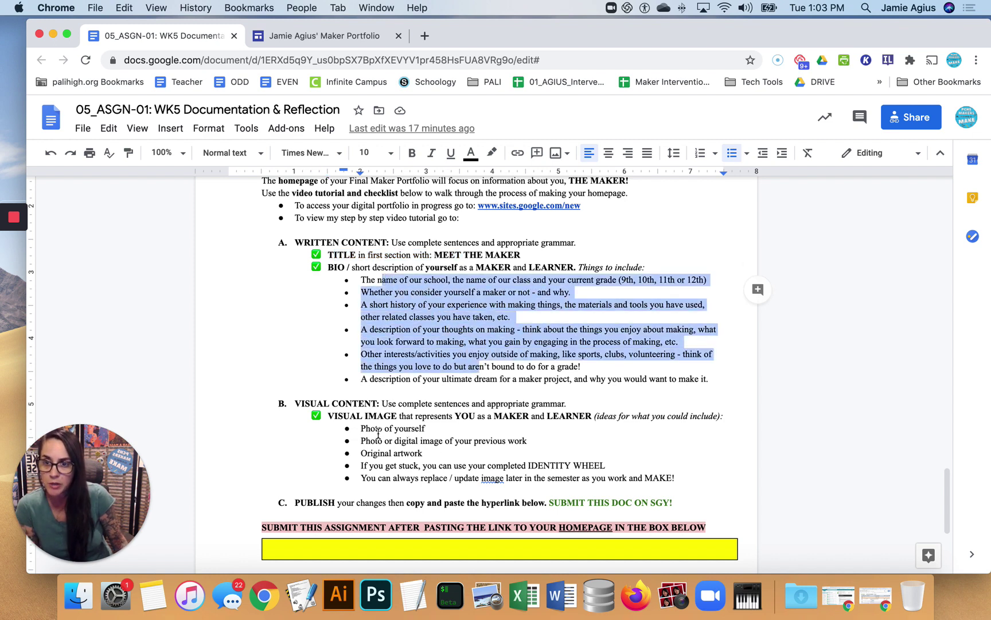
Upload Agius3DPrinting.JPG from the Desktop into a new section below the bio
{"action": "left_click", "coordinate": [321, 38]}
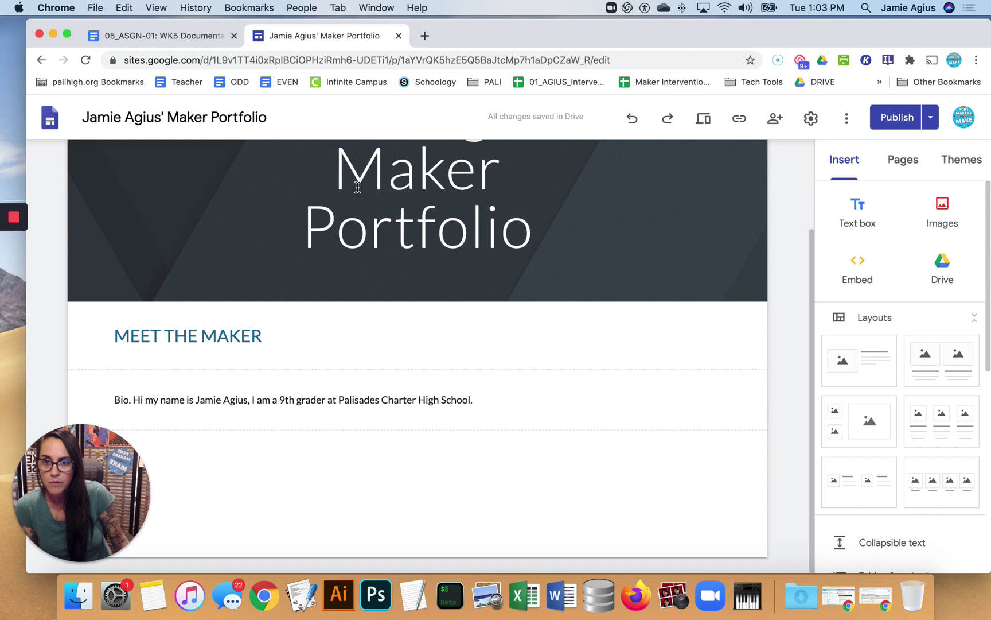
{"action": "double_click", "coordinate": [287, 462]}
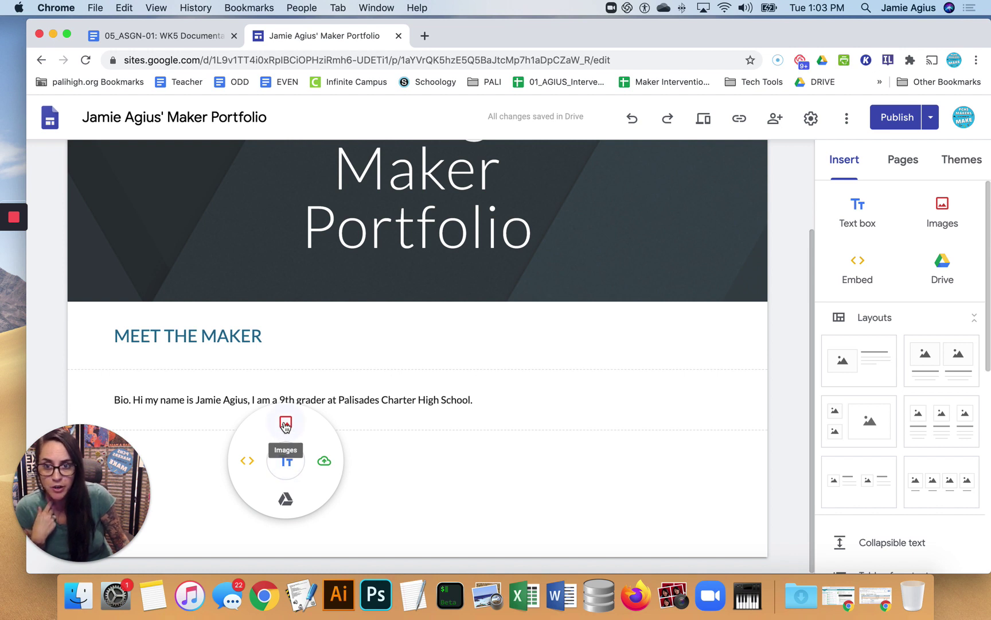
{"action": "left_click", "coordinate": [285, 424]}
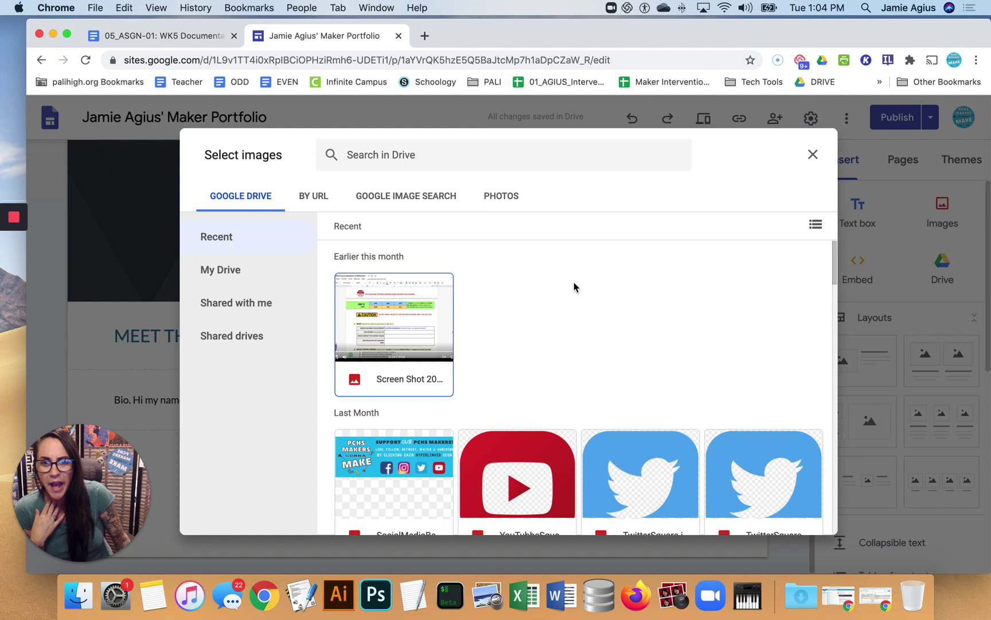
{"action": "left_click", "coordinate": [814, 155]}
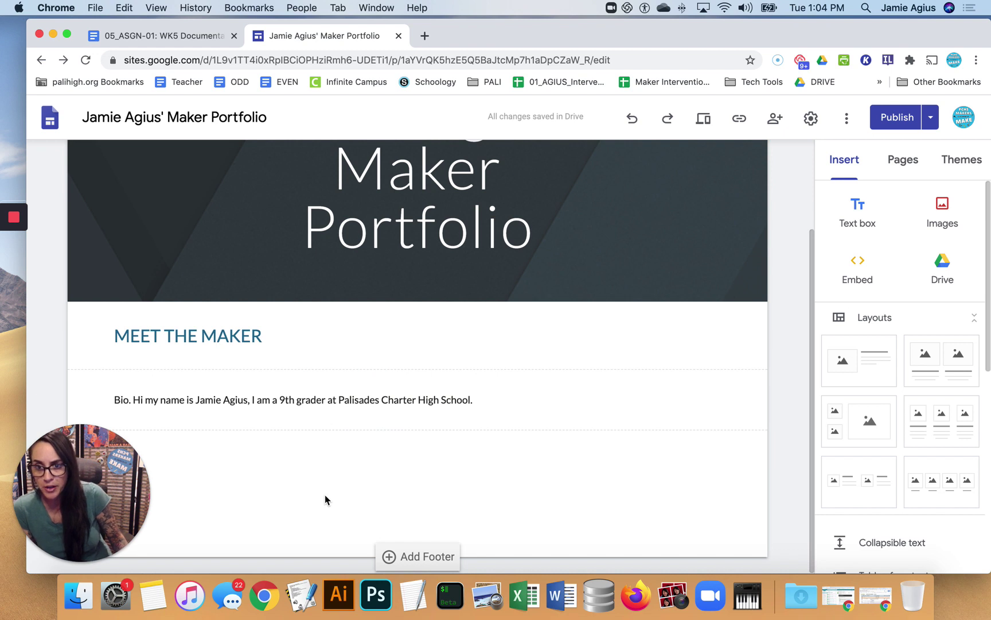
{"action": "double_click", "coordinate": [325, 497]}
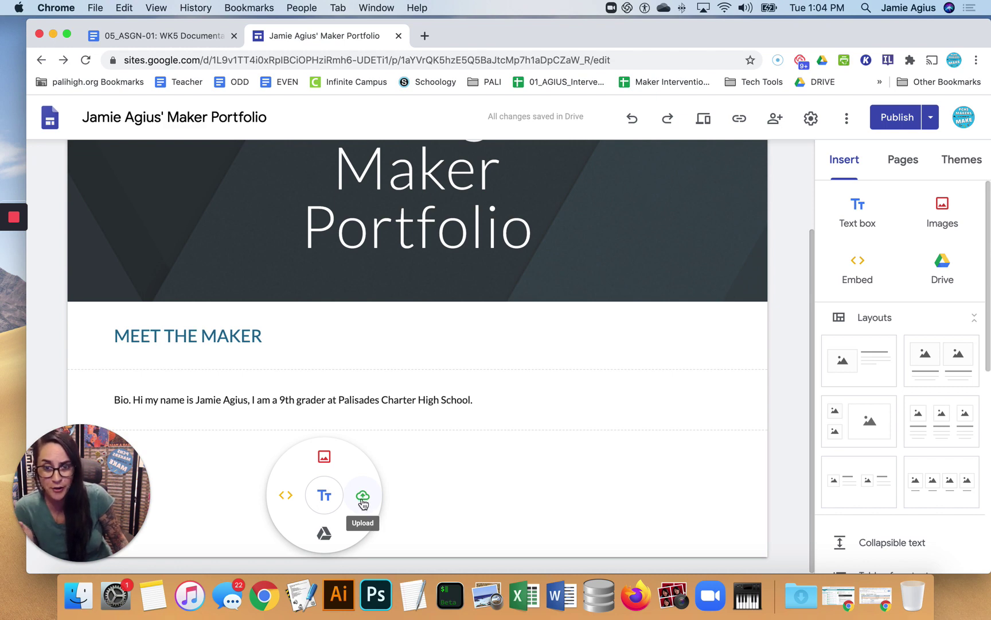
{"action": "left_click", "coordinate": [363, 503]}
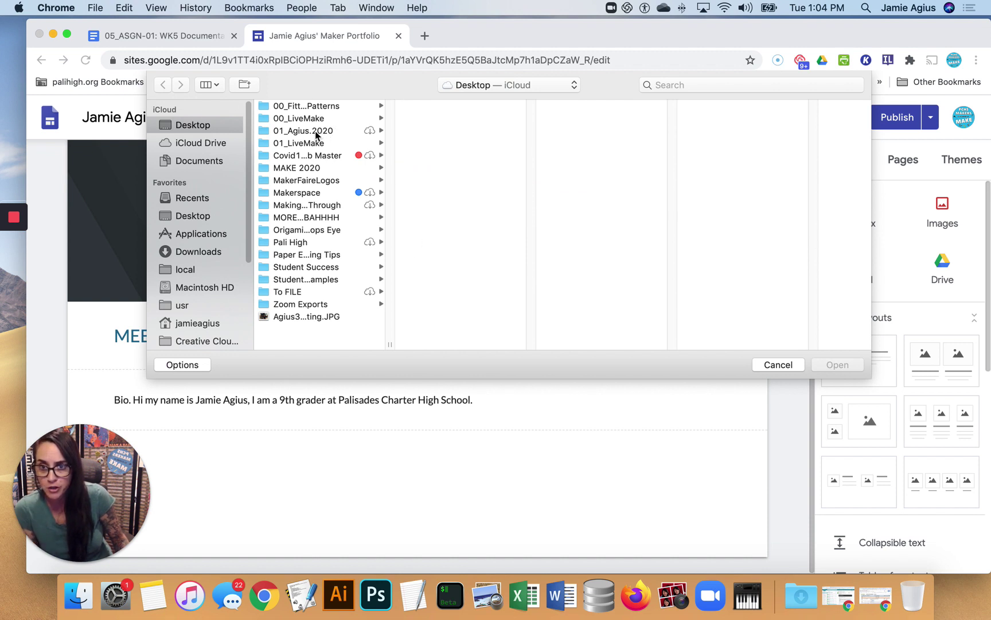
{"action": "left_click", "coordinate": [285, 318]}
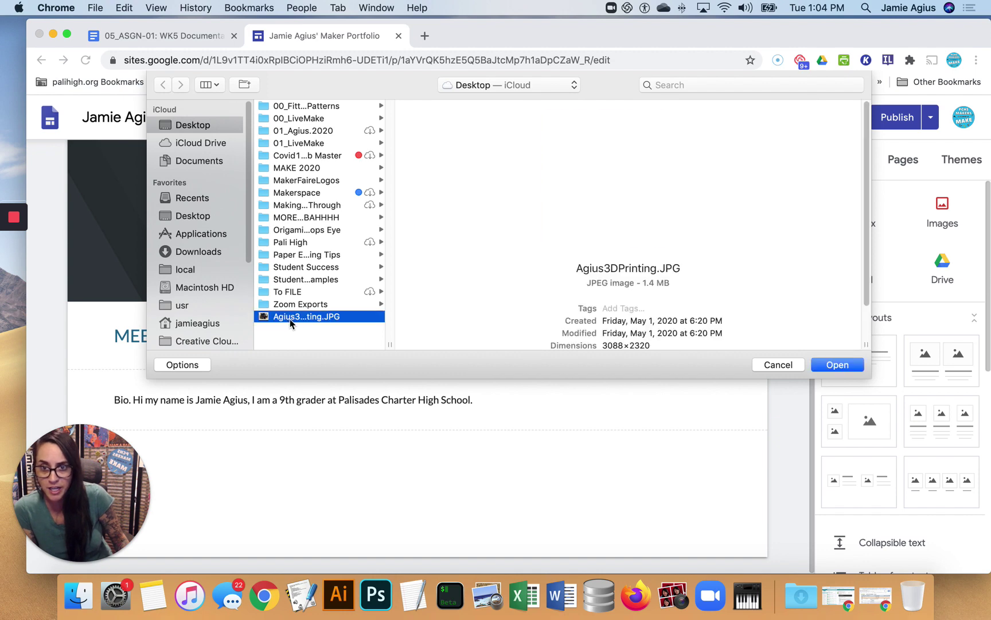
{"action": "left_click", "coordinate": [839, 365]}
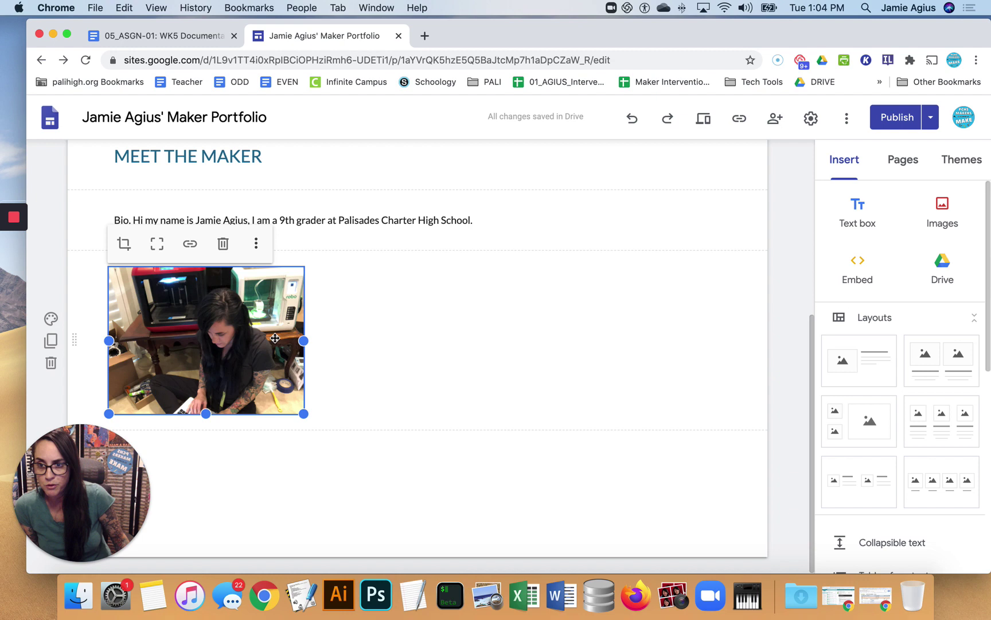
{"action": "left_click", "coordinate": [428, 333]}
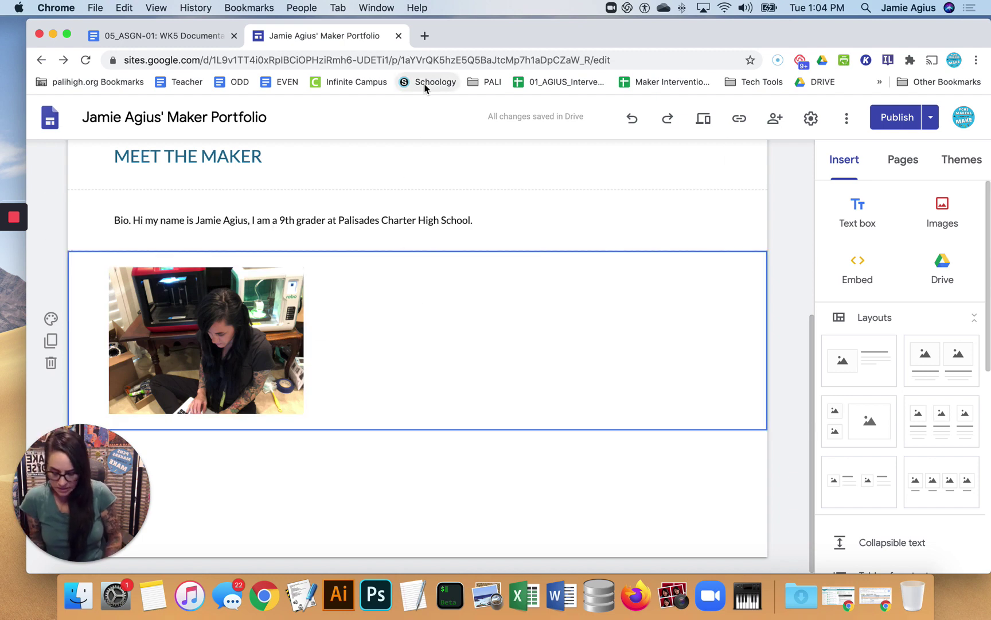
Open Google Drive in a new tab and drag Agius3DPrinting.JPG into the _Examples folder
{"action": "key", "text": "super+t"}
{"action": "type", "text": "dr"}
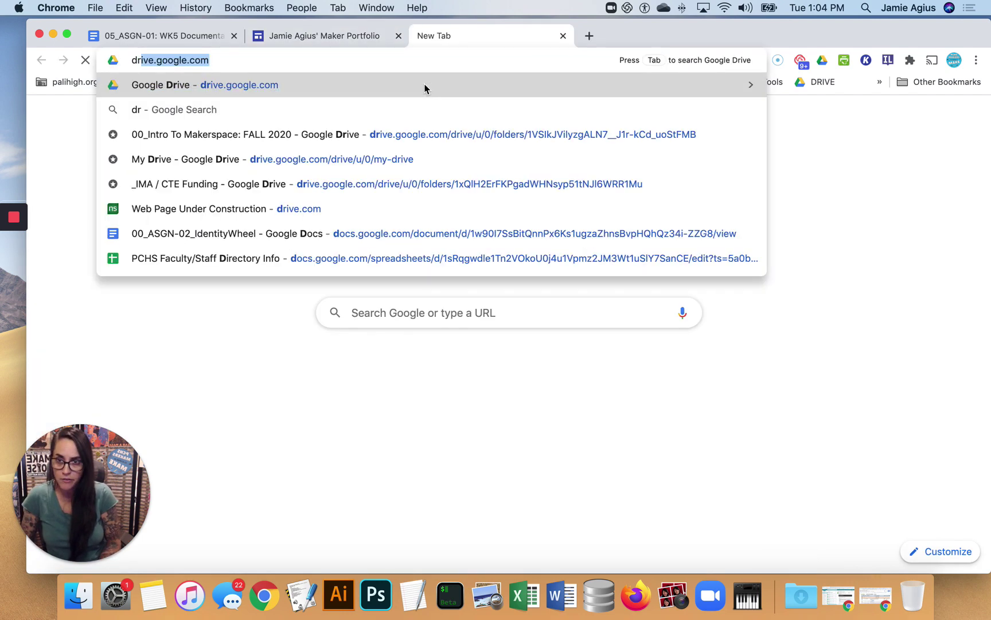
{"action": "key", "text": "Return"}
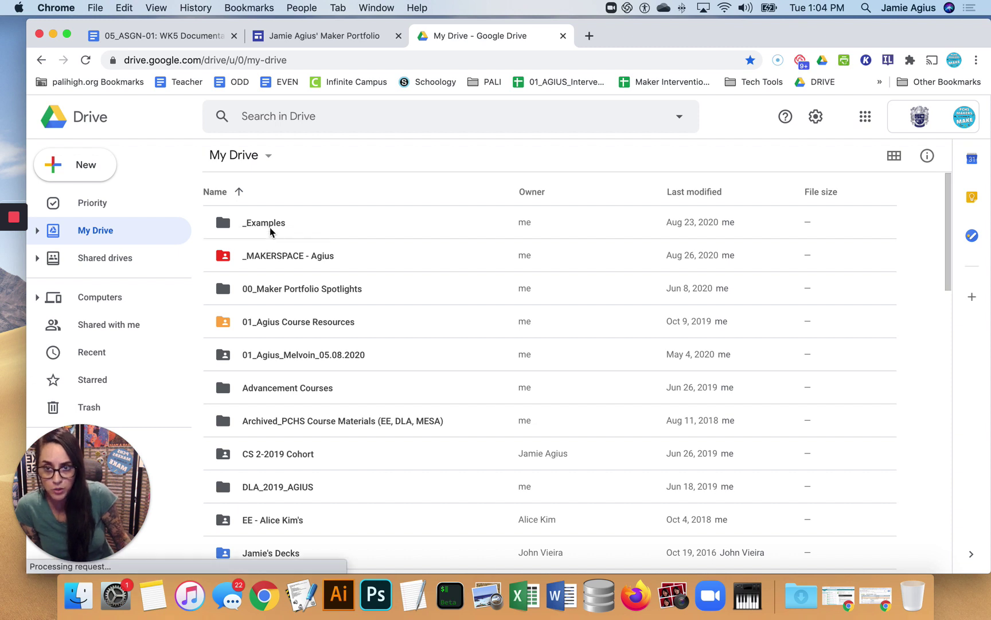
{"action": "double_click", "coordinate": [269, 224]}
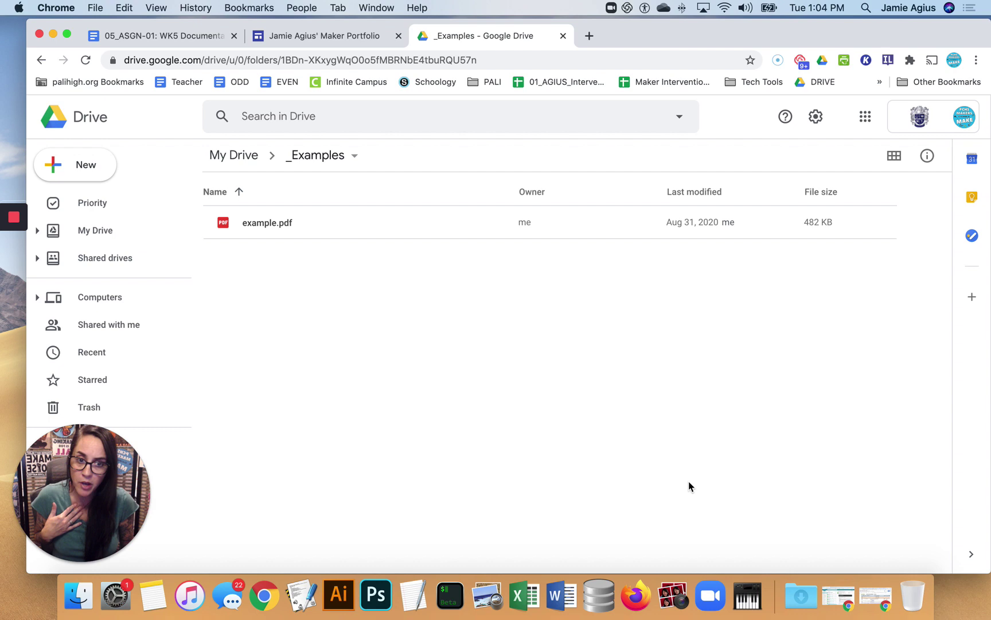
{"action": "left_click", "coordinate": [80, 599]}
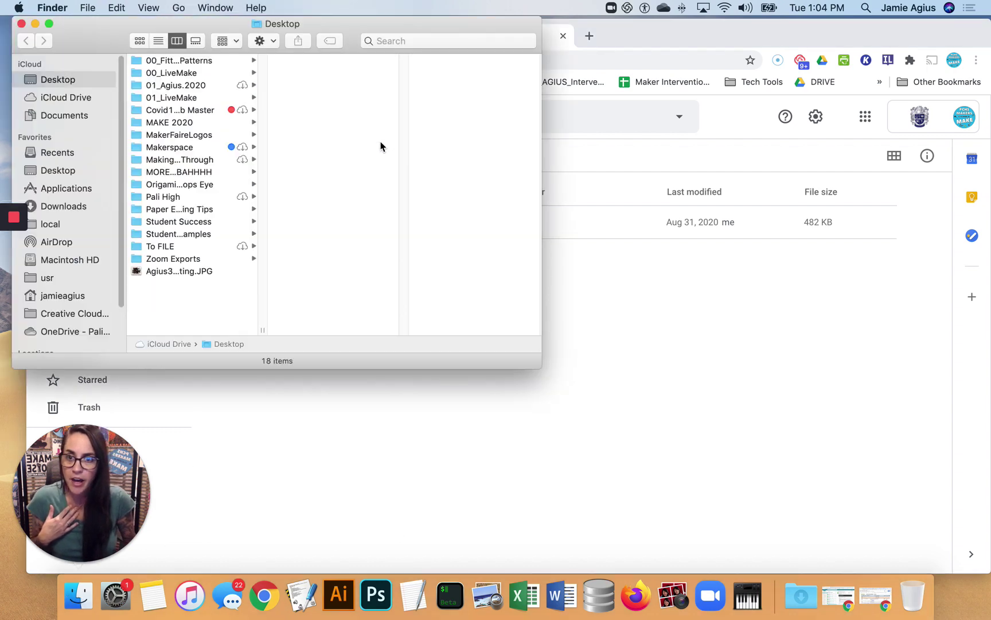
{"action": "left_click_drag", "start_coordinate": [164, 272], "coordinate": [671, 336]}
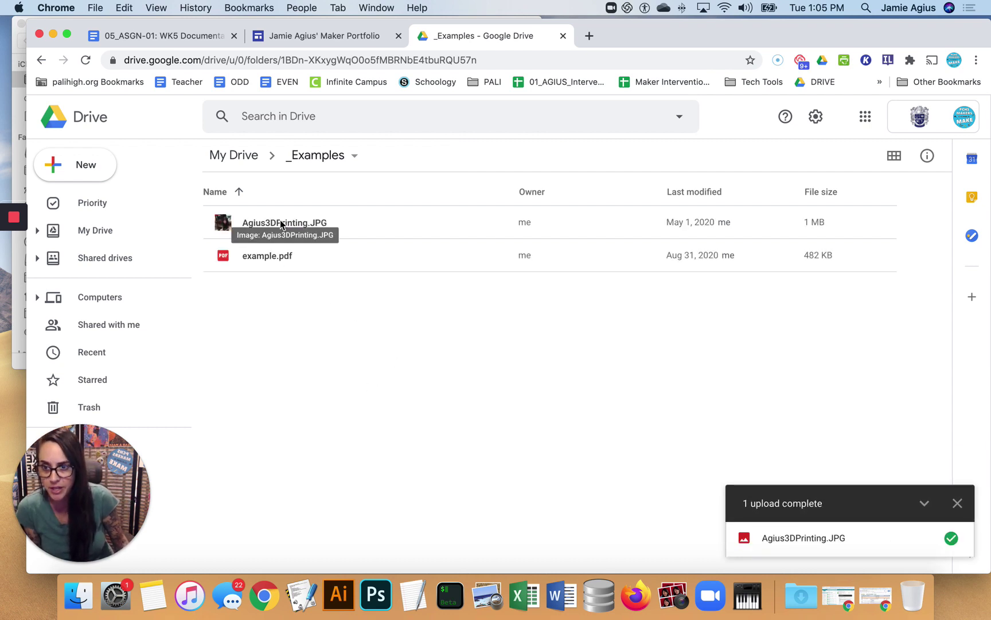
{"action": "left_click", "coordinate": [332, 39]}
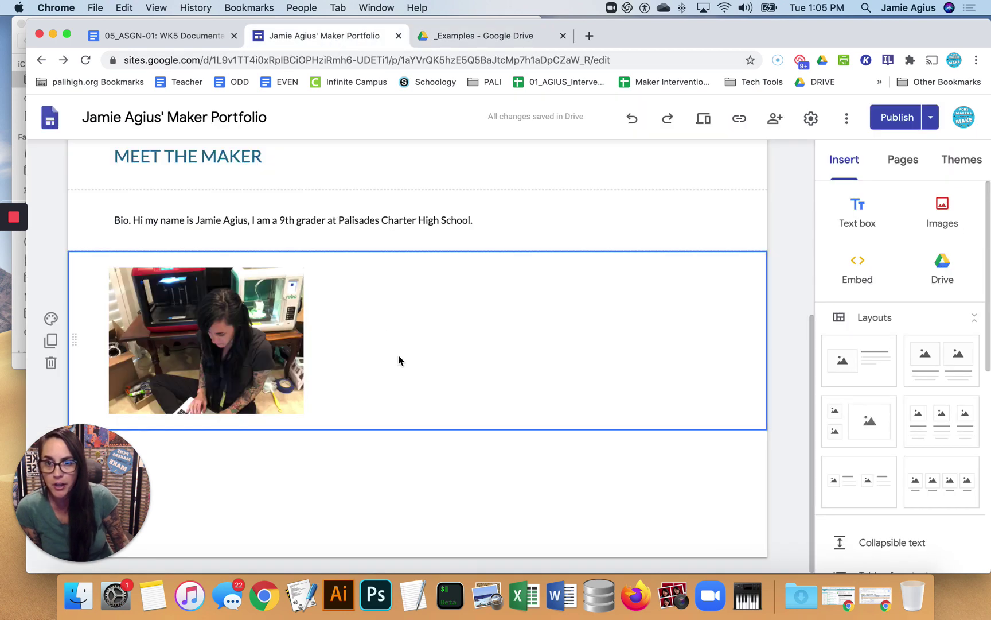
Remove the uploaded photo and insert Agius3DPrinting.JPG from My Drive's _Examples folder instead
{"action": "left_click", "coordinate": [197, 312]}
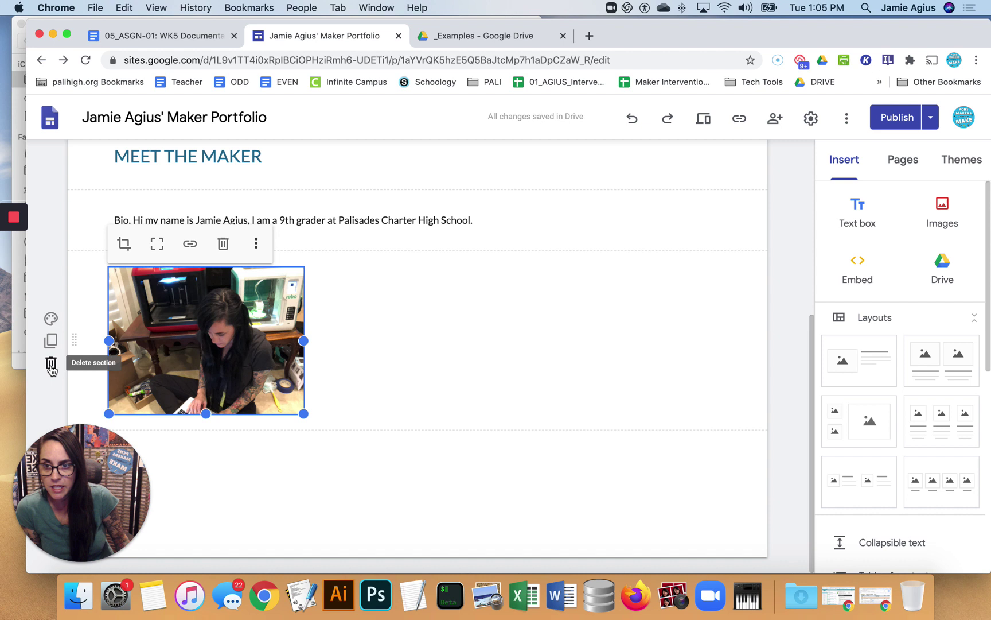
{"action": "left_click", "coordinate": [224, 246]}
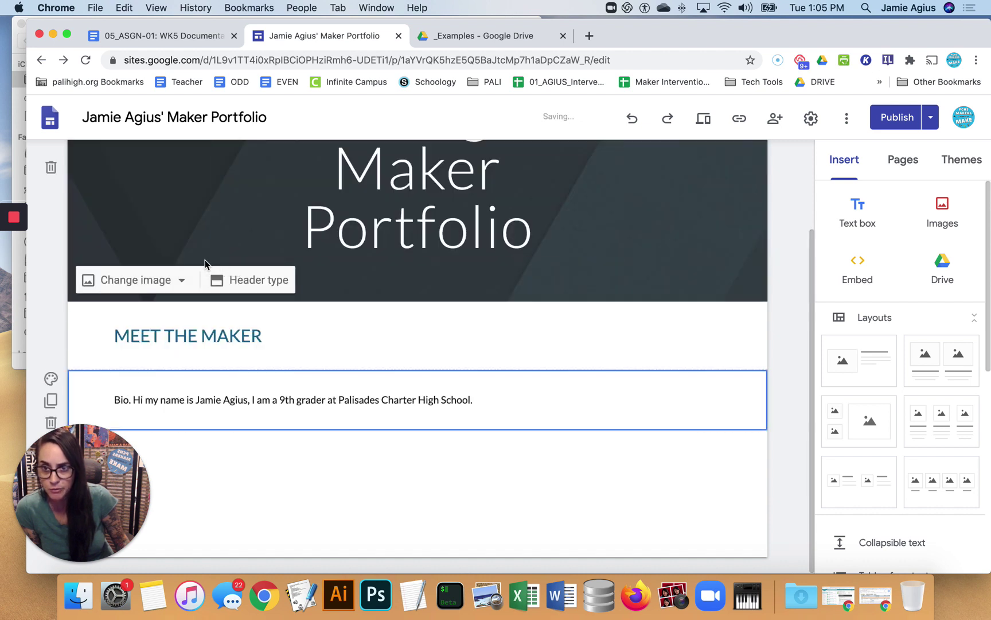
{"action": "double_click", "coordinate": [208, 465]}
{"action": "left_click", "coordinate": [208, 425]}
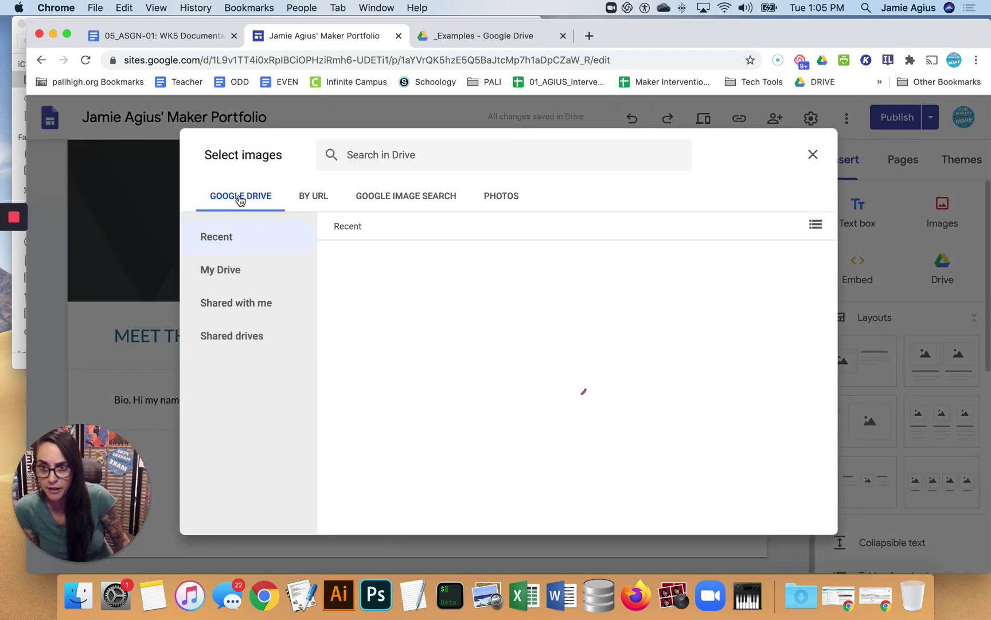
{"action": "left_click", "coordinate": [218, 273]}
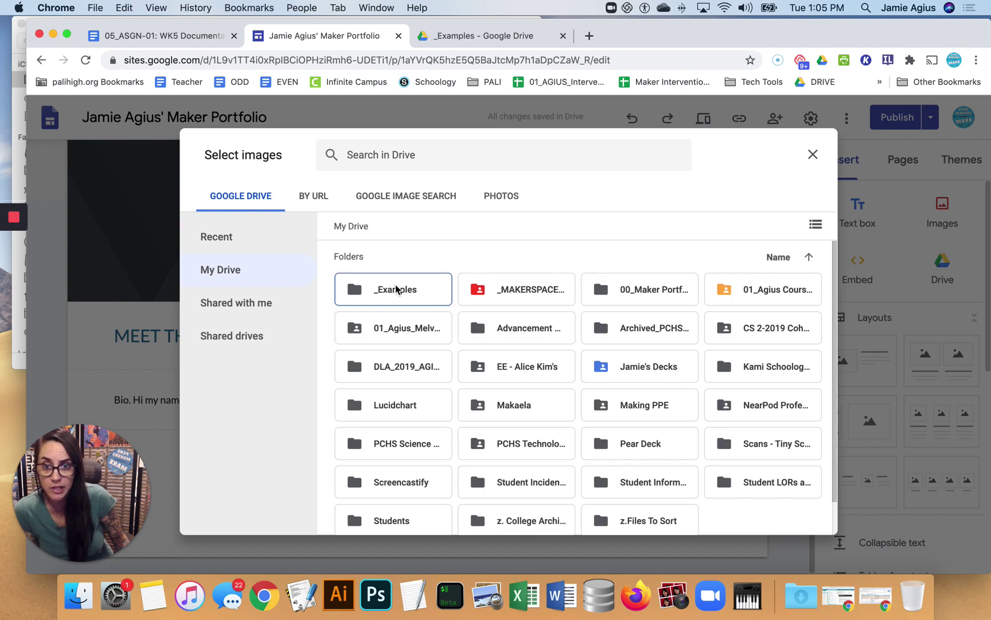
{"action": "double_click", "coordinate": [396, 290]}
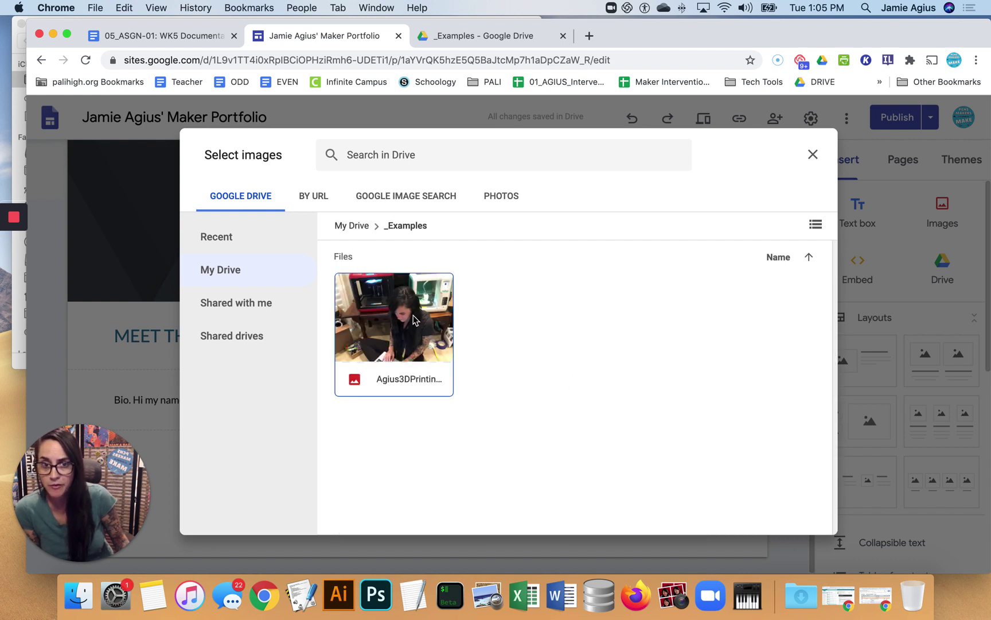
{"action": "left_click", "coordinate": [415, 315]}
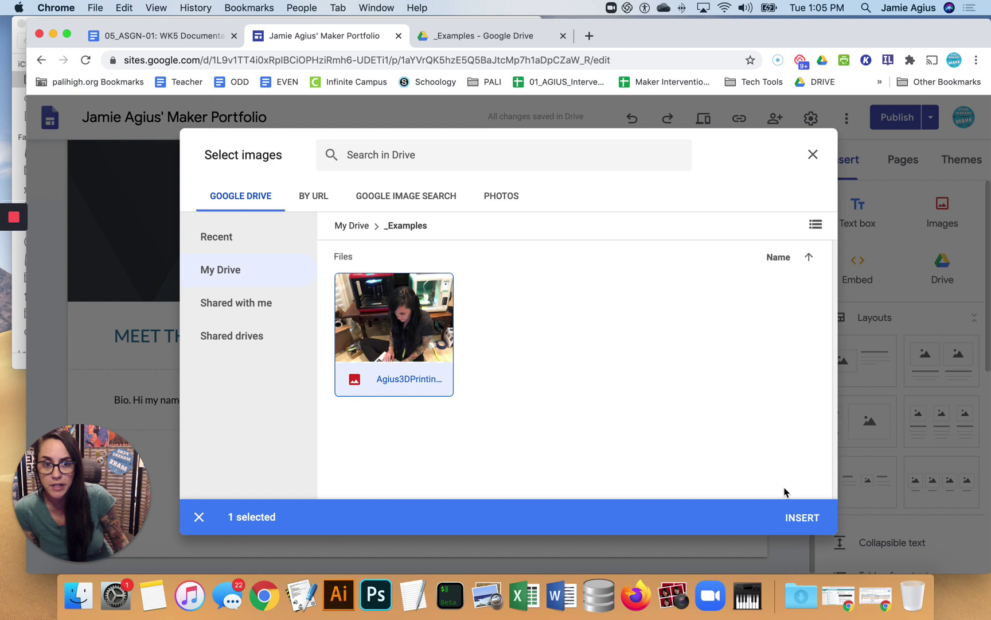
{"action": "left_click", "coordinate": [801, 518]}
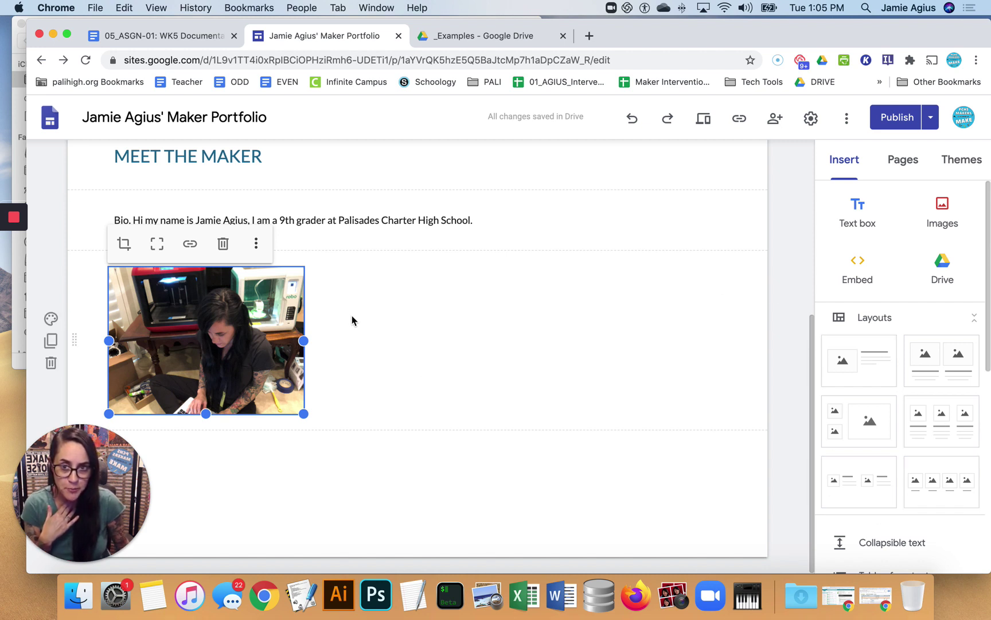
Delete the photo, the MEET THE MAKER heading and the bio text box
{"action": "left_click", "coordinate": [223, 244]}
{"action": "left_click", "coordinate": [200, 335]}
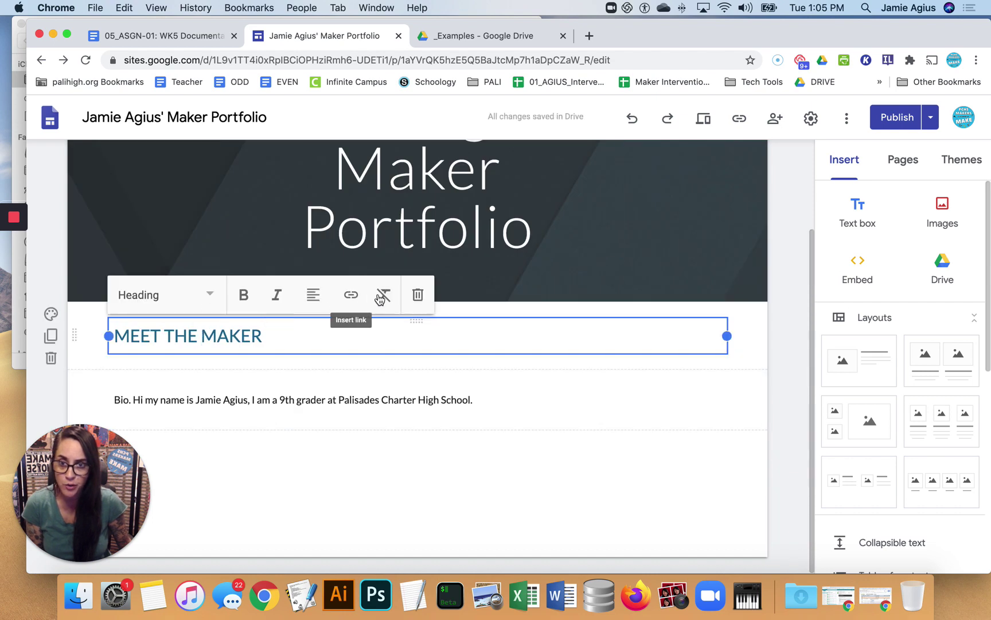
{"action": "left_click", "coordinate": [417, 295]}
{"action": "left_click", "coordinate": [253, 438]}
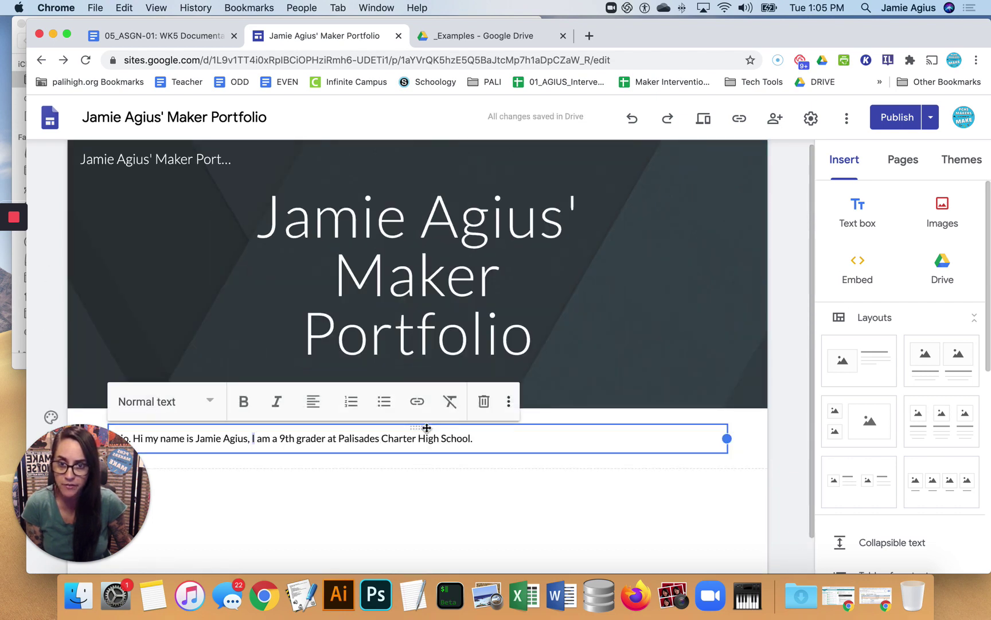
{"action": "left_click", "coordinate": [486, 401]}
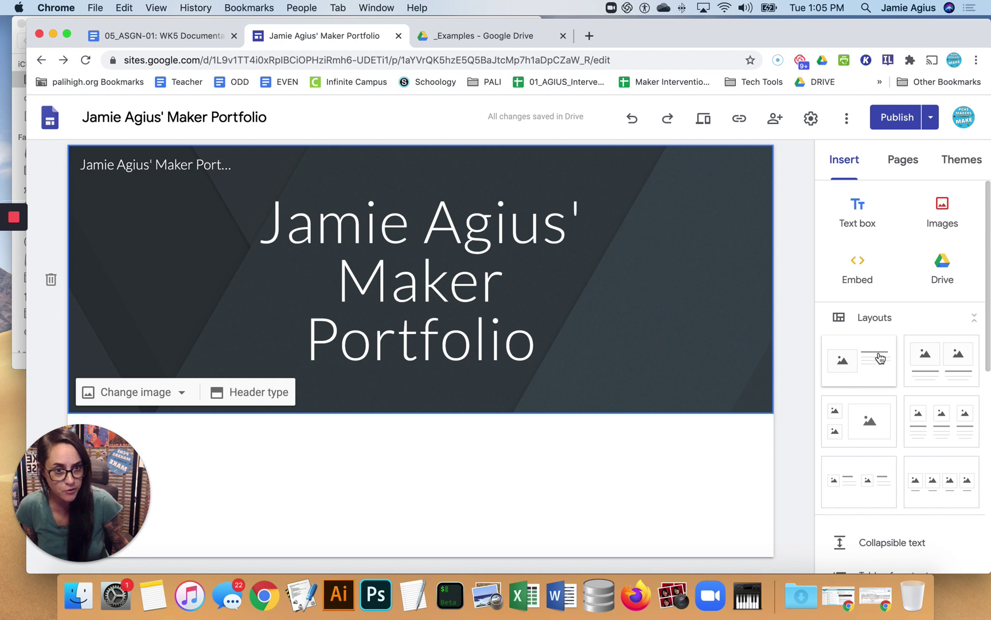
{"action": "scroll", "coordinate": [903, 387], "scroll_direction": "down", "scroll_amount": 3}
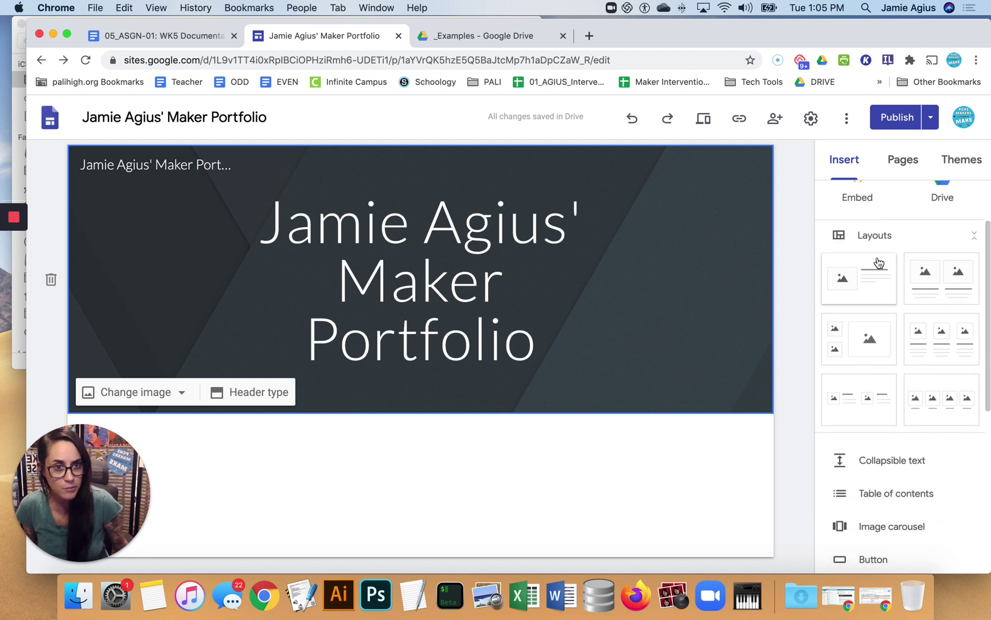
{"action": "scroll", "coordinate": [875, 402], "scroll_direction": "down", "scroll_amount": 2}
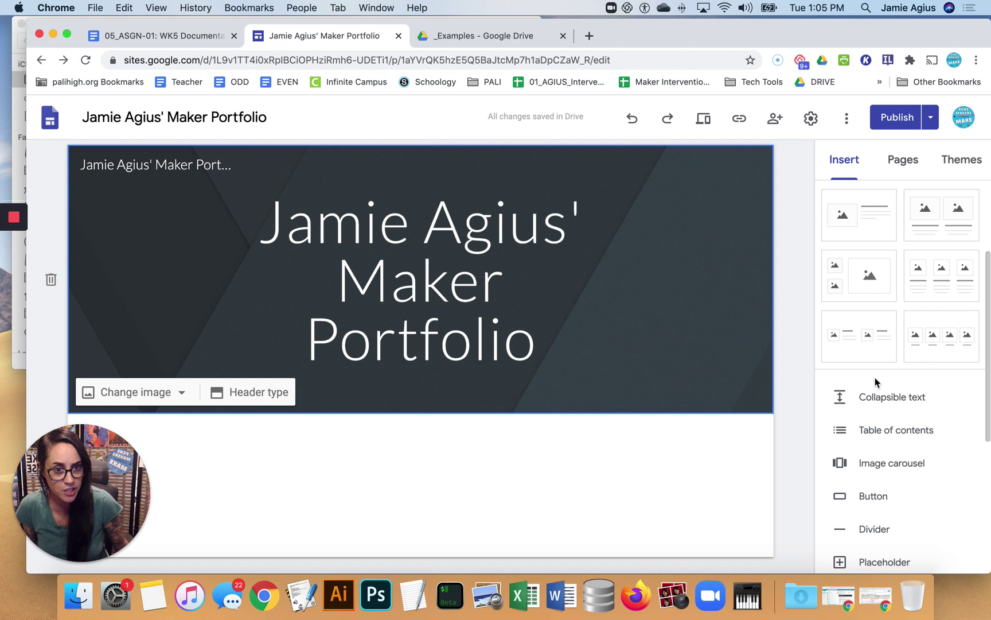
{"action": "scroll", "coordinate": [876, 383], "scroll_direction": "down", "scroll_amount": 2}
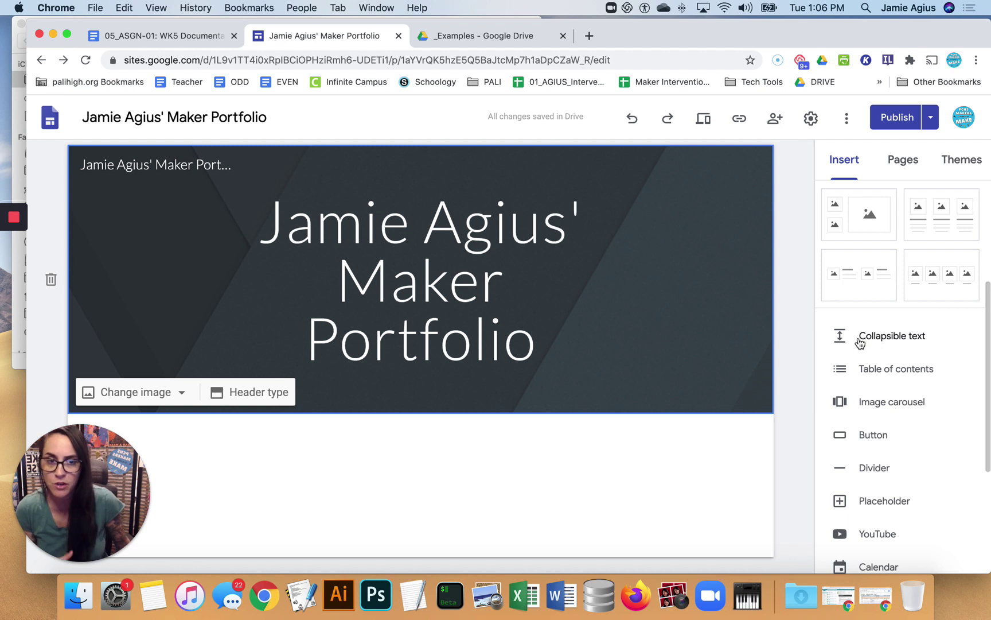
{"action": "scroll", "coordinate": [881, 381], "scroll_direction": "up", "scroll_amount": 3}
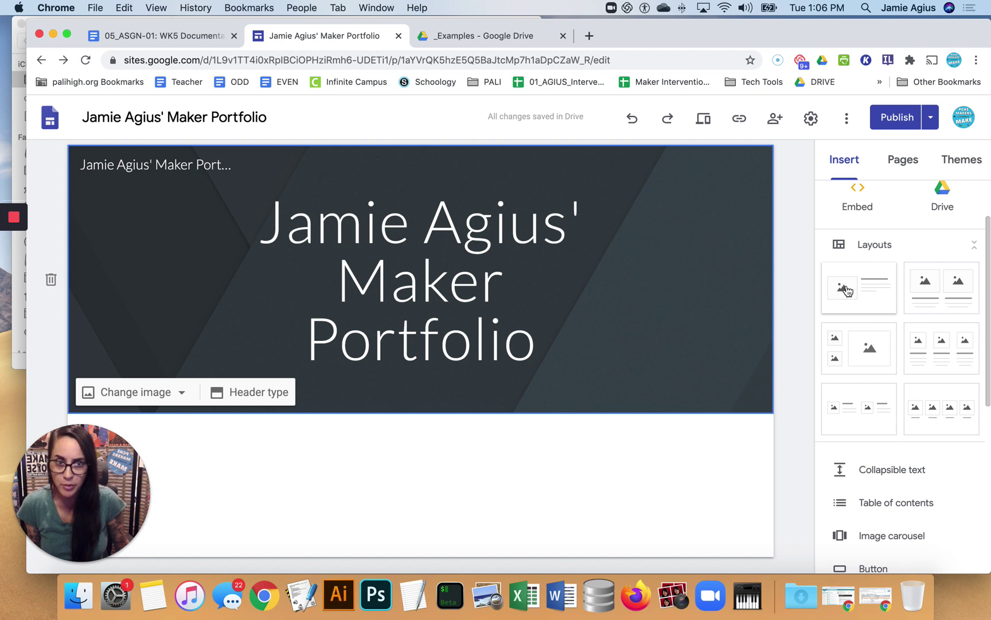
{"action": "left_click", "coordinate": [843, 163]}
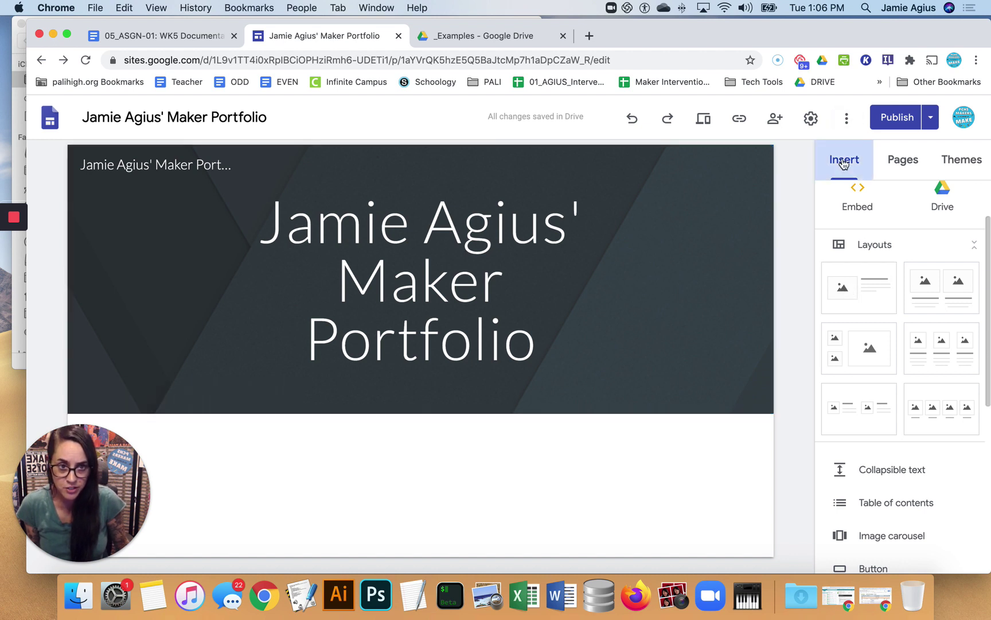
Add an image-and-text layout below the header and upload Agius3DPrinting.JPG into its image placeholder
{"action": "left_click", "coordinate": [856, 303]}
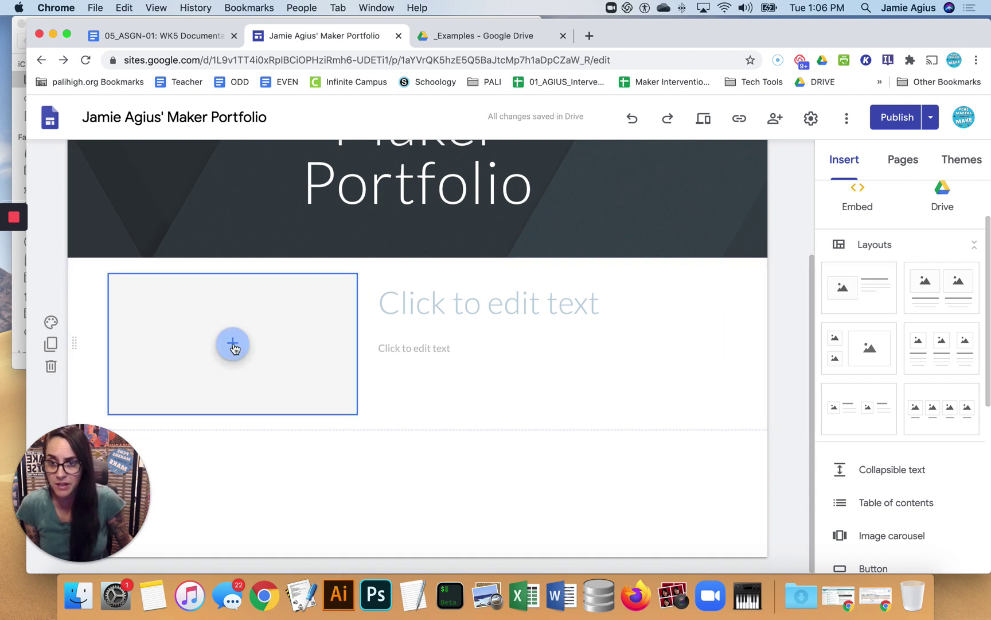
{"action": "left_click", "coordinate": [233, 346]}
{"action": "left_click", "coordinate": [275, 389]}
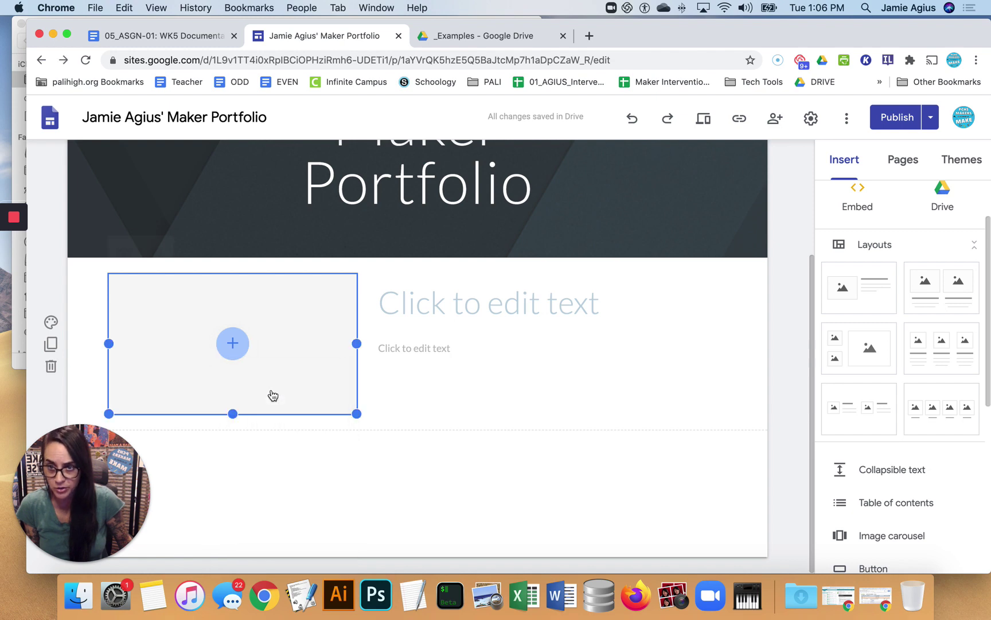
{"action": "left_click", "coordinate": [291, 318]}
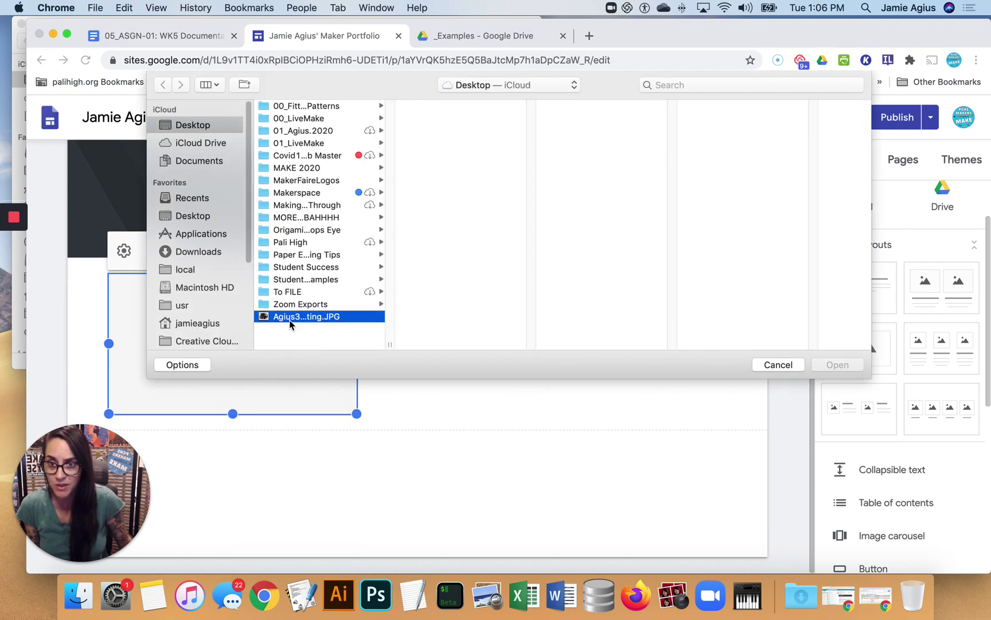
{"action": "left_click", "coordinate": [837, 362]}
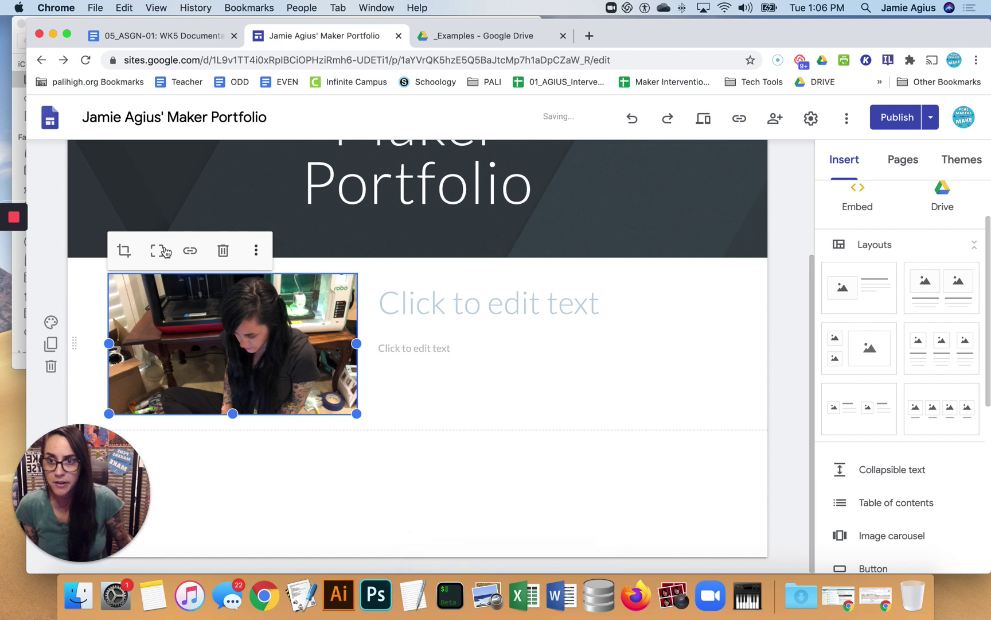
Enlarge the photo, uncrop it to show the whole scene and adjust its crop zoom
{"action": "left_click_drag", "start_coordinate": [235, 359], "coordinate": [239, 361]}
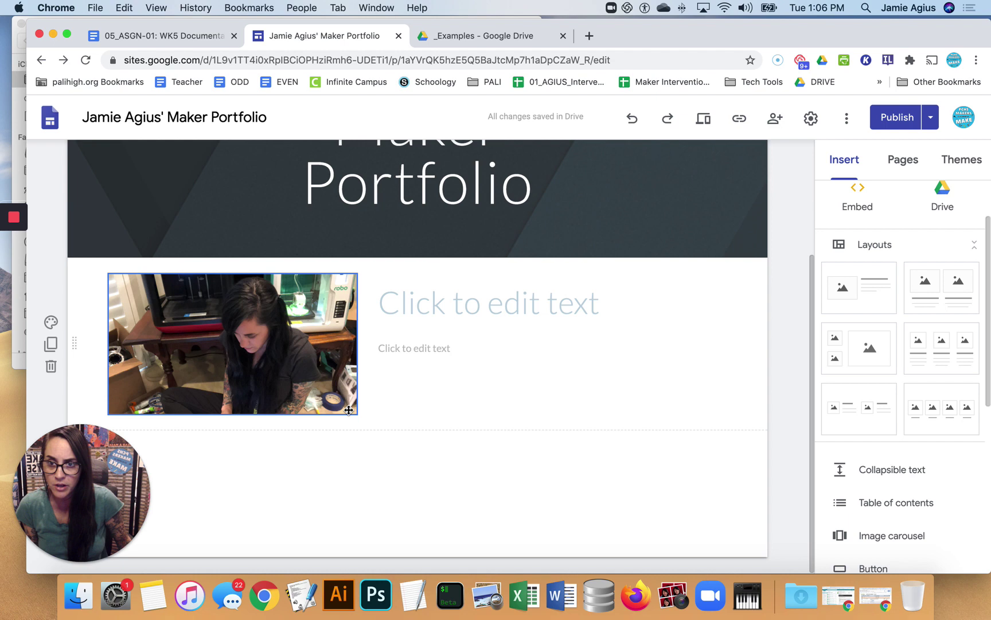
{"action": "left_click", "coordinate": [349, 409]}
{"action": "left_click_drag", "start_coordinate": [356, 413], "coordinate": [442, 505]}
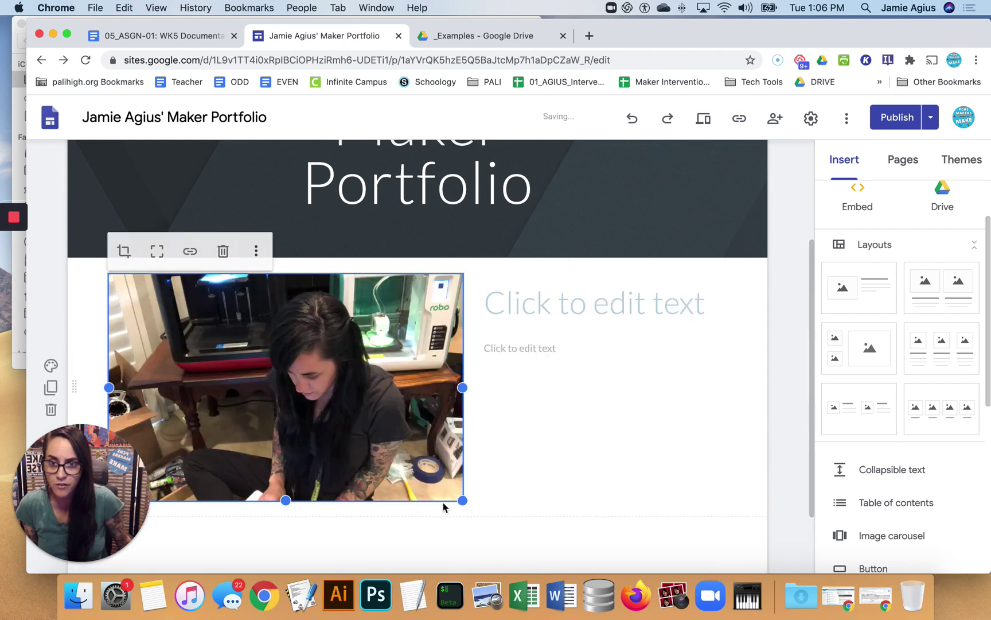
{"action": "left_click", "coordinate": [158, 256]}
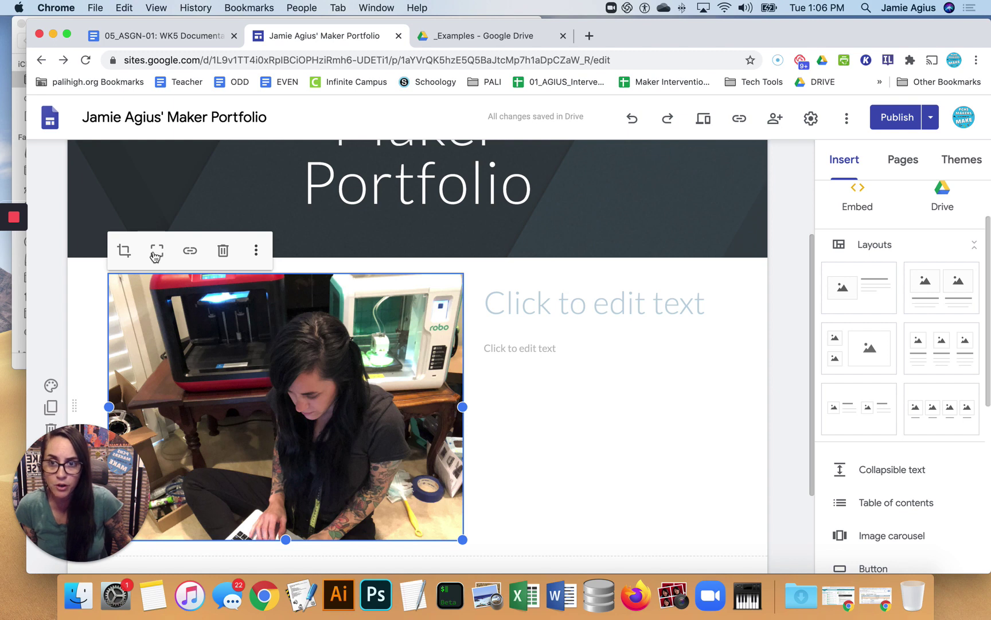
{"action": "left_click", "coordinate": [125, 253]}
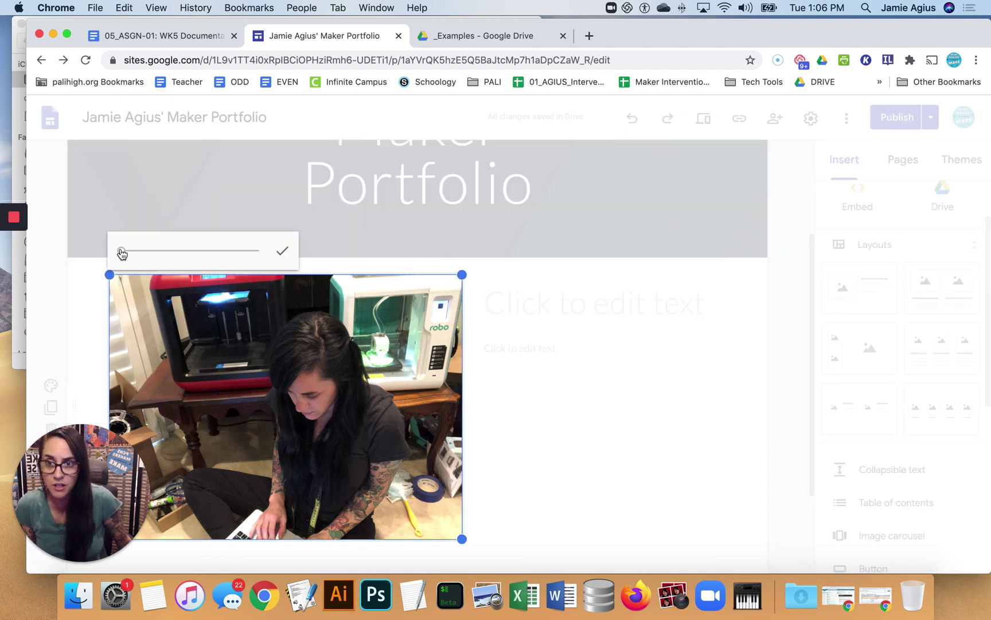
{"action": "left_click_drag", "start_coordinate": [120, 251], "coordinate": [121, 258]}
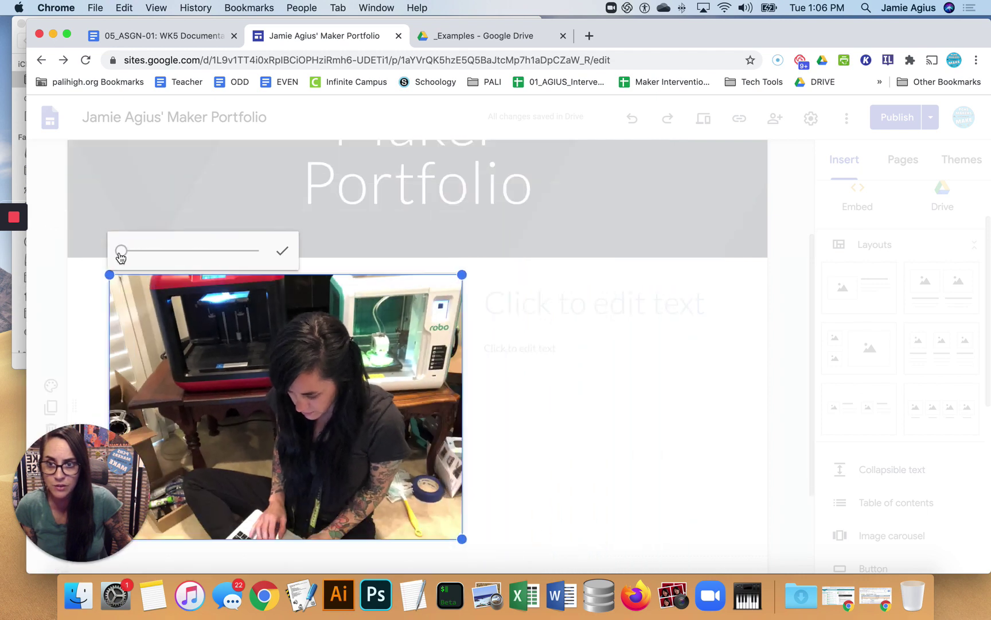
{"action": "left_click", "coordinate": [281, 250]}
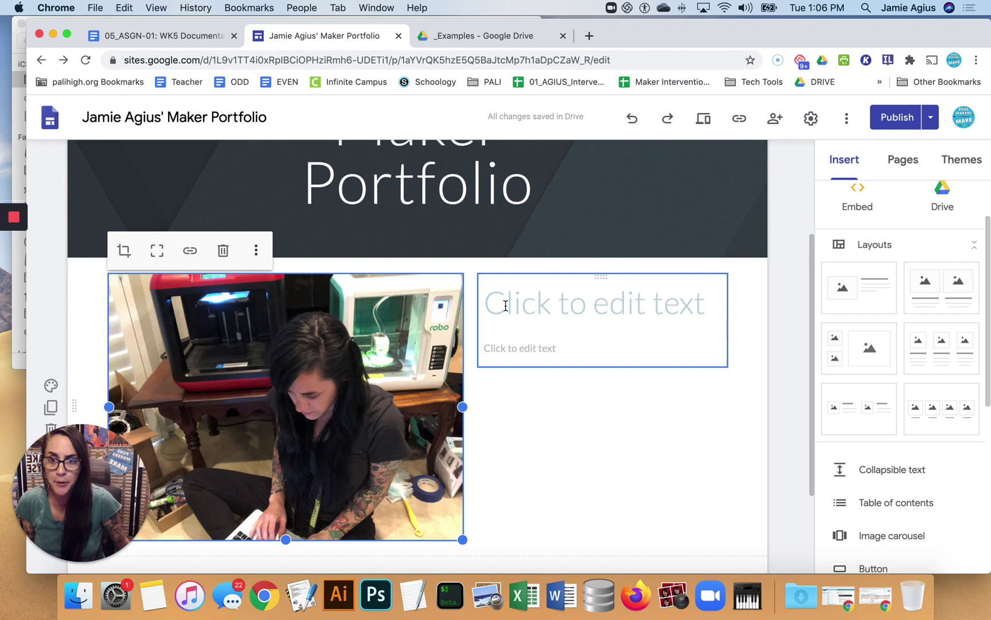
Type 'MEET THE MAKER' into the empty title beside the photo
{"action": "left_click", "coordinate": [593, 313]}
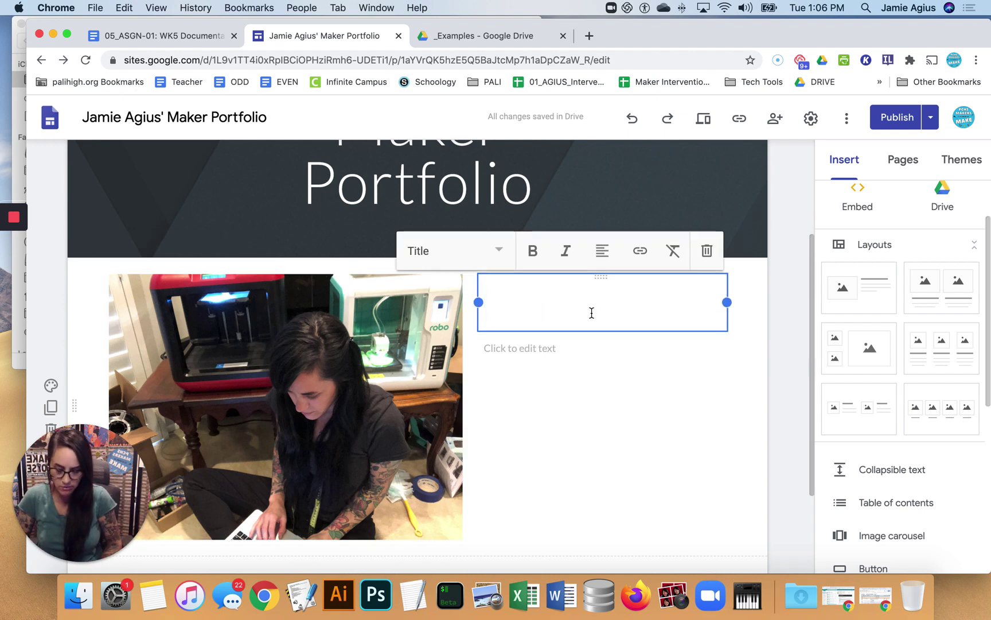
{"action": "type", "text": "MEET THE MAKER"}
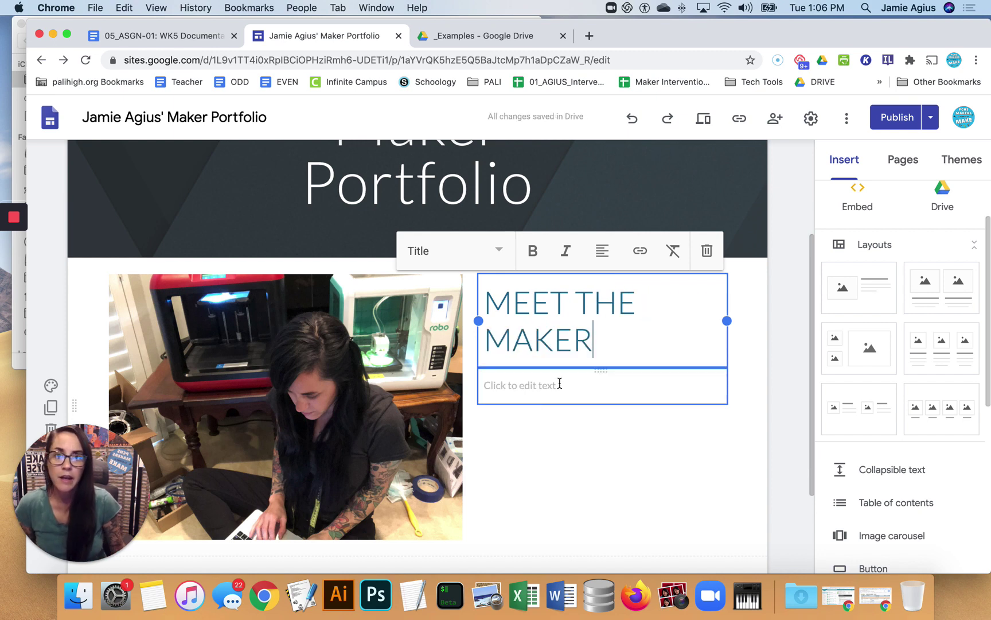
{"action": "left_click", "coordinate": [497, 431]}
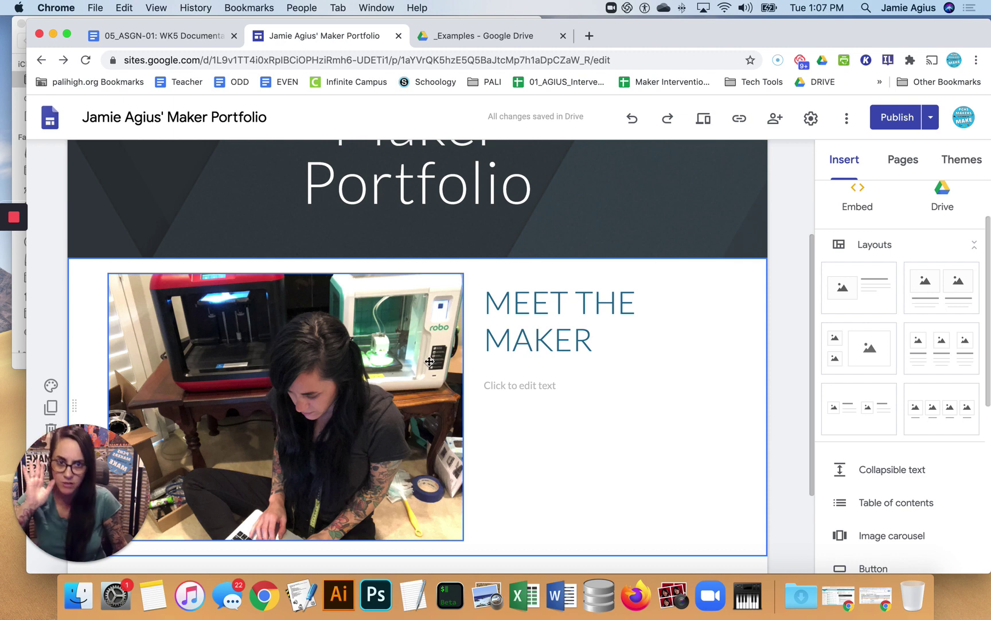
Shrink the maker photo and widen the title box so MEET THE MAKER fits one line
{"action": "left_click", "coordinate": [431, 362]}
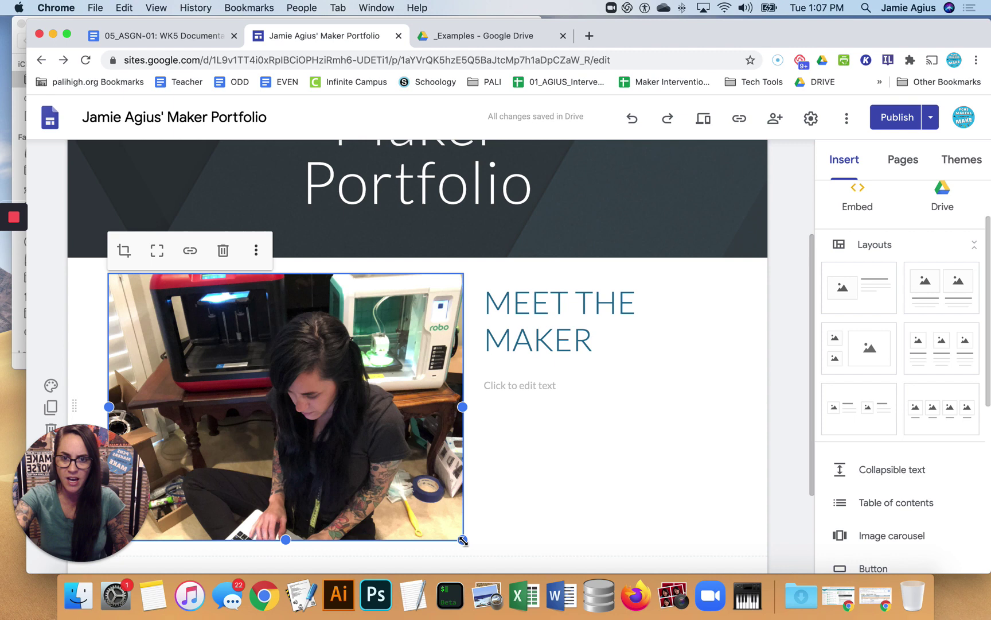
{"action": "left_click_drag", "start_coordinate": [462, 540], "coordinate": [389, 462]}
{"action": "left_click", "coordinate": [488, 330]}
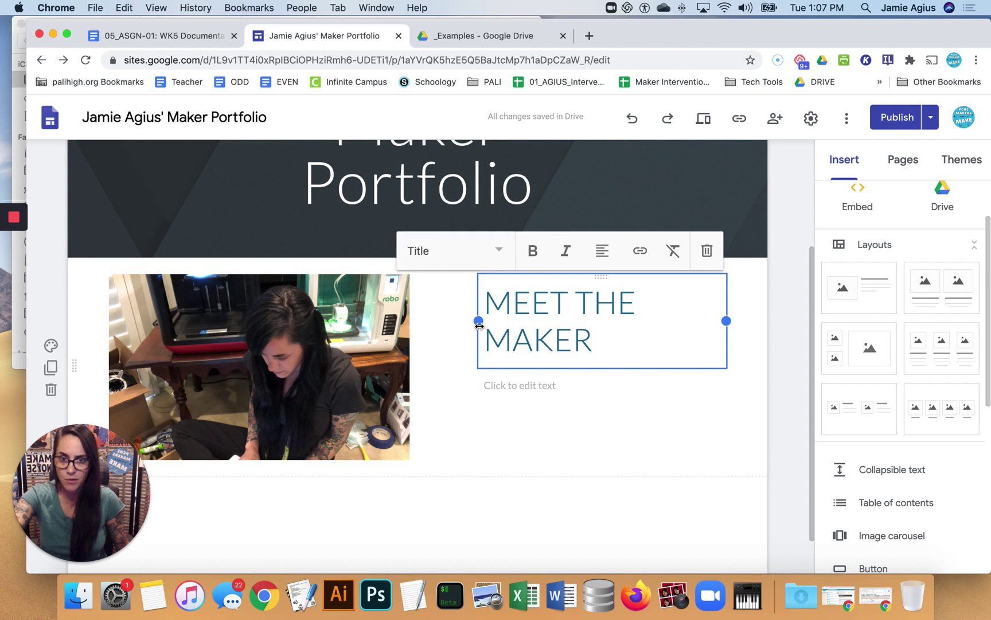
{"action": "left_click_drag", "start_coordinate": [479, 321], "coordinate": [423, 321]}
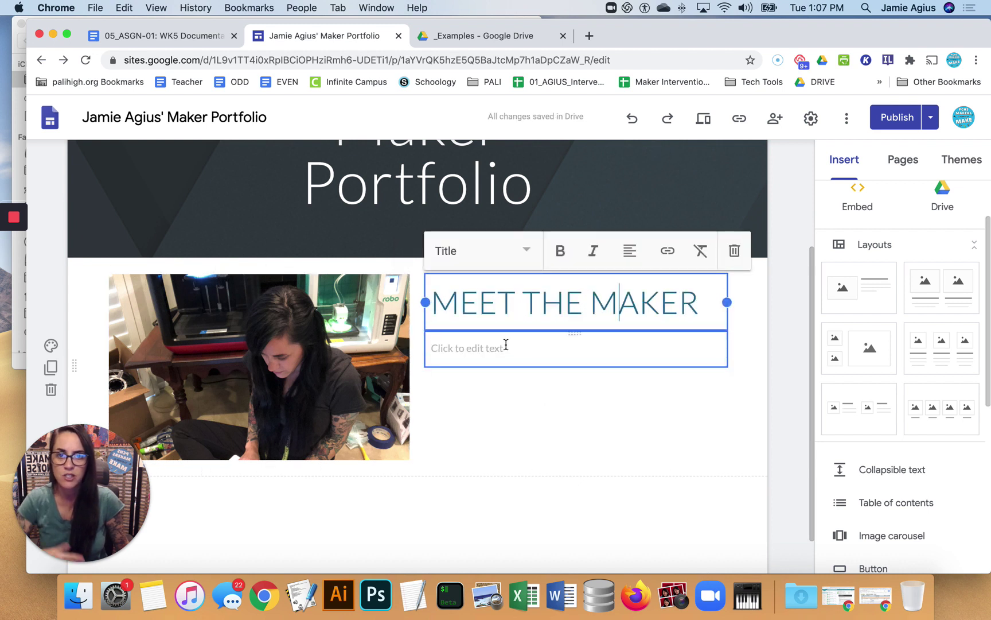
{"action": "left_click", "coordinate": [477, 348]}
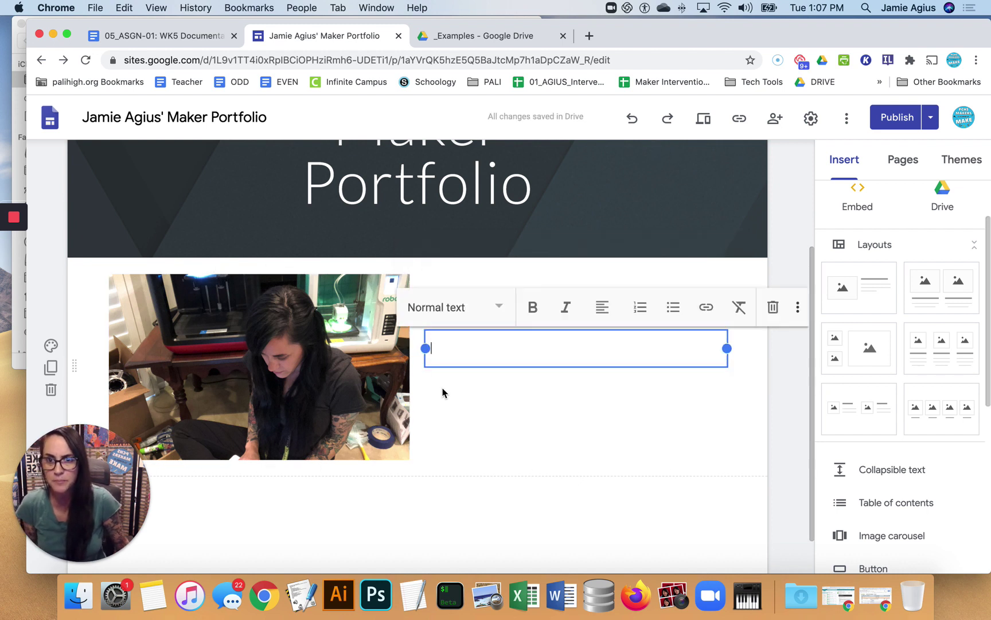
Fill the bio block beside the photo with four lines of placeholder text, without a trailing blank line
{"action": "type", "text": "fdjkfl;djksal;fjkdl;ajkfd;jkafd;jk"}
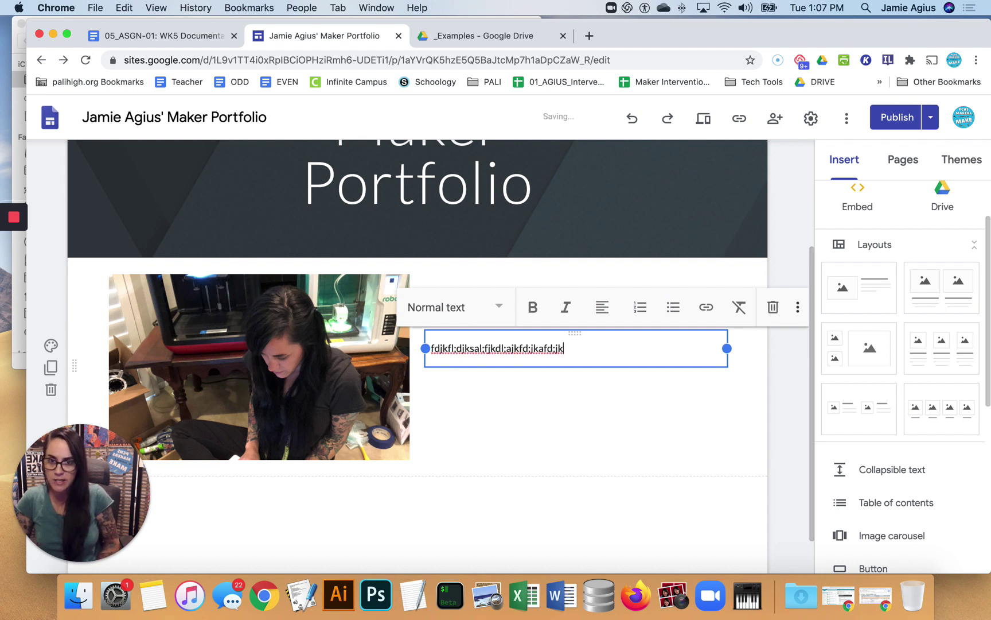
{"action": "type", "text": "a;"}
{"action": "key", "text": "Return"}
{"action": "type", "text": "fdja;fjdksal;"}
{"action": "key", "text": "Return"}
{"action": "type", "text": "fjdkal;fjkda"}
{"action": "key", "text": "Return"}
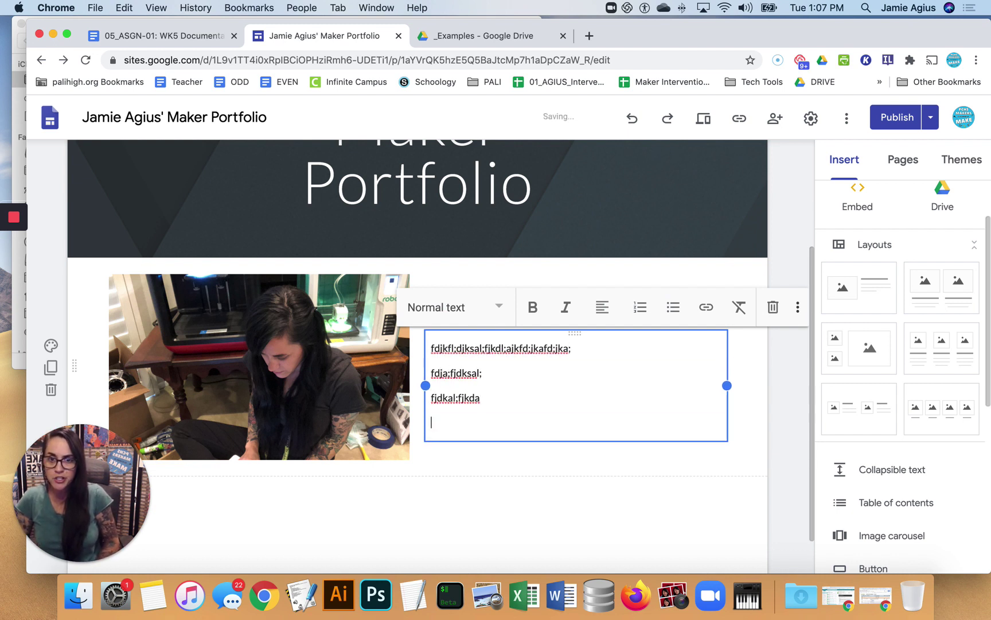
{"action": "type", "text": "fjdkaf;jdksa"}
{"action": "key", "text": "Return"}
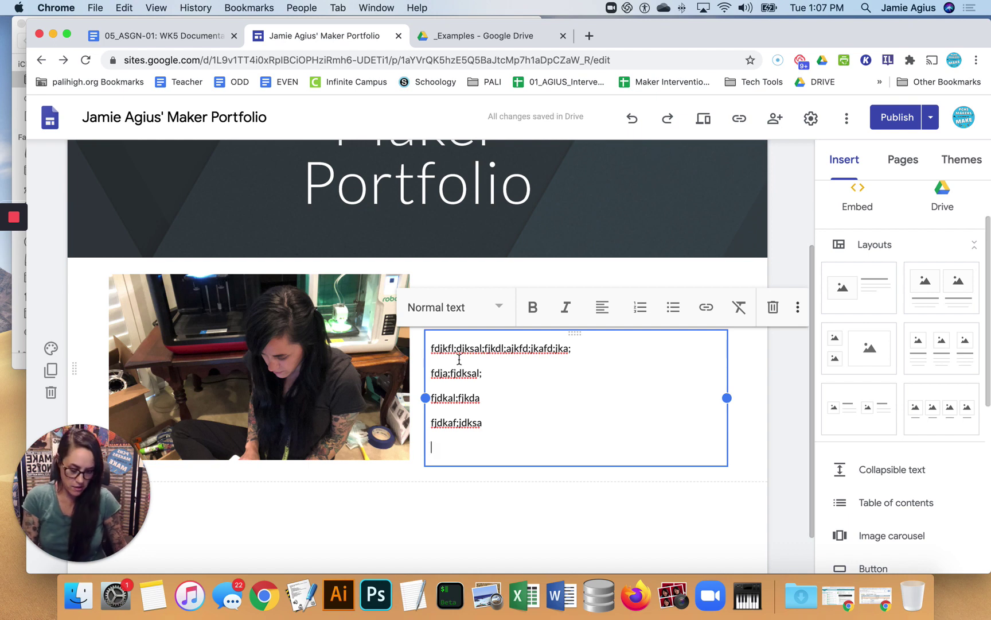
{"action": "key", "text": "BackSpace"}
{"action": "left_click", "coordinate": [488, 509]}
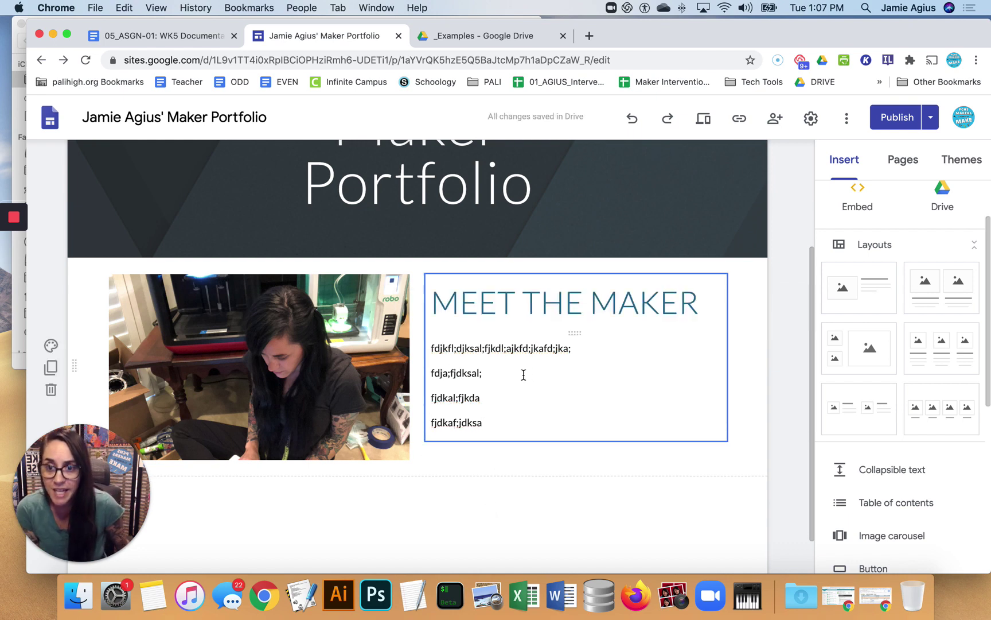
{"action": "left_click", "coordinate": [157, 38]}
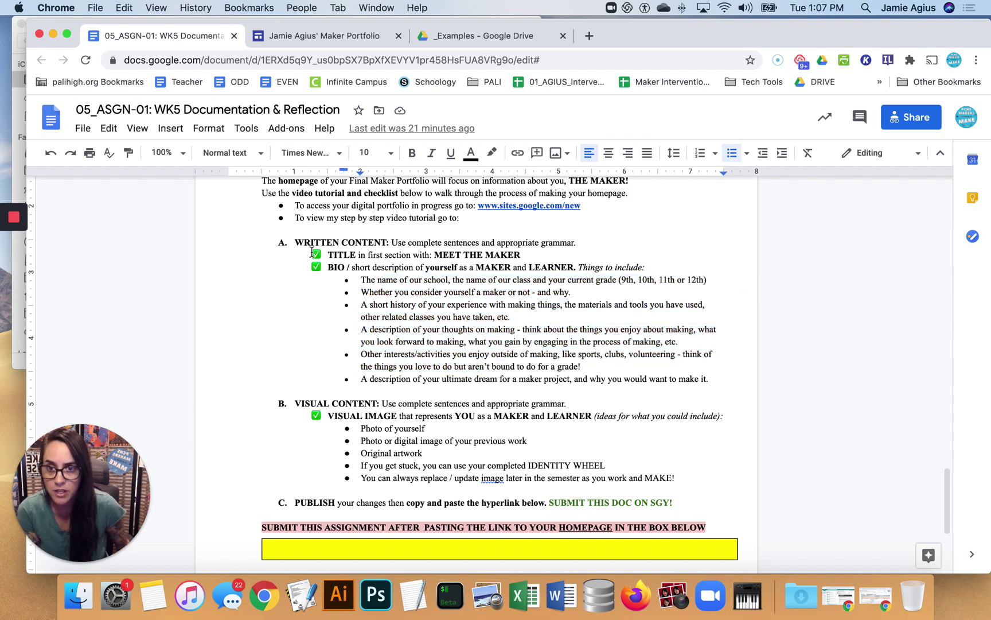
{"action": "left_click_drag", "start_coordinate": [331, 264], "coordinate": [406, 283]}
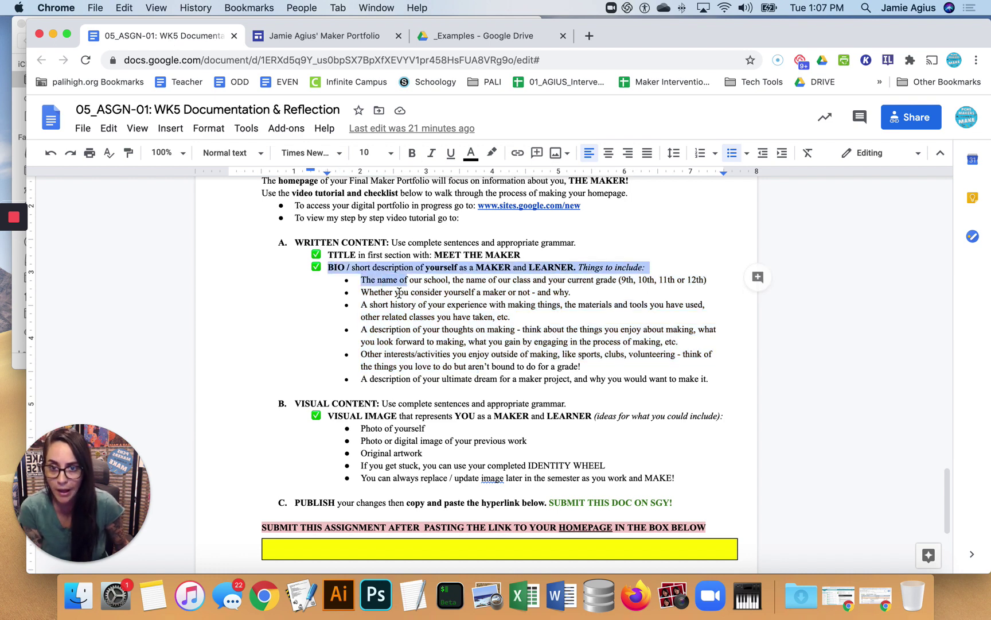
{"action": "left_click_drag", "start_coordinate": [335, 415], "coordinate": [379, 424]}
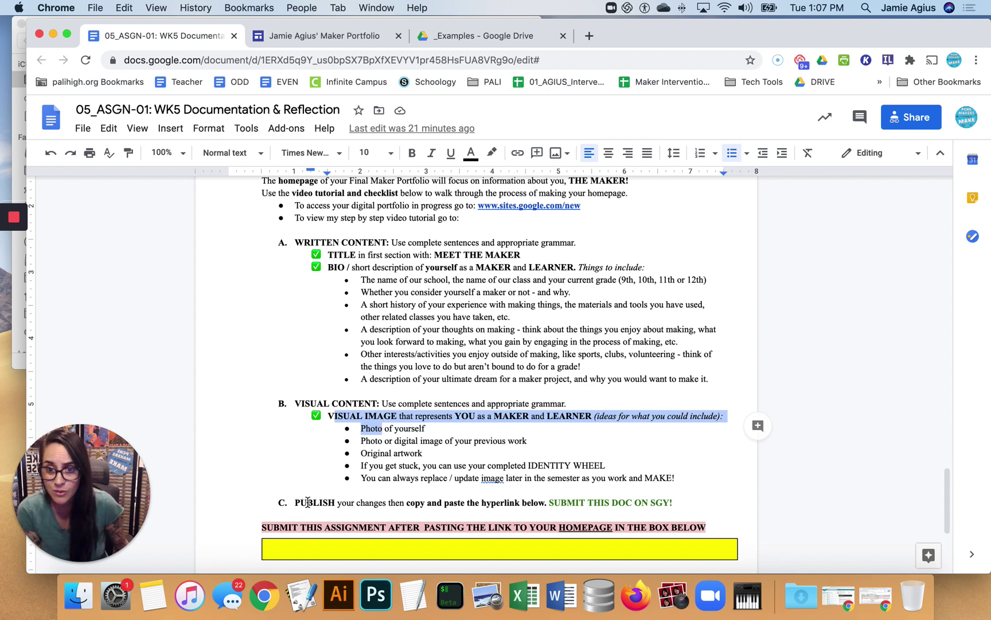
{"action": "left_click_drag", "start_coordinate": [307, 503], "coordinate": [584, 499]}
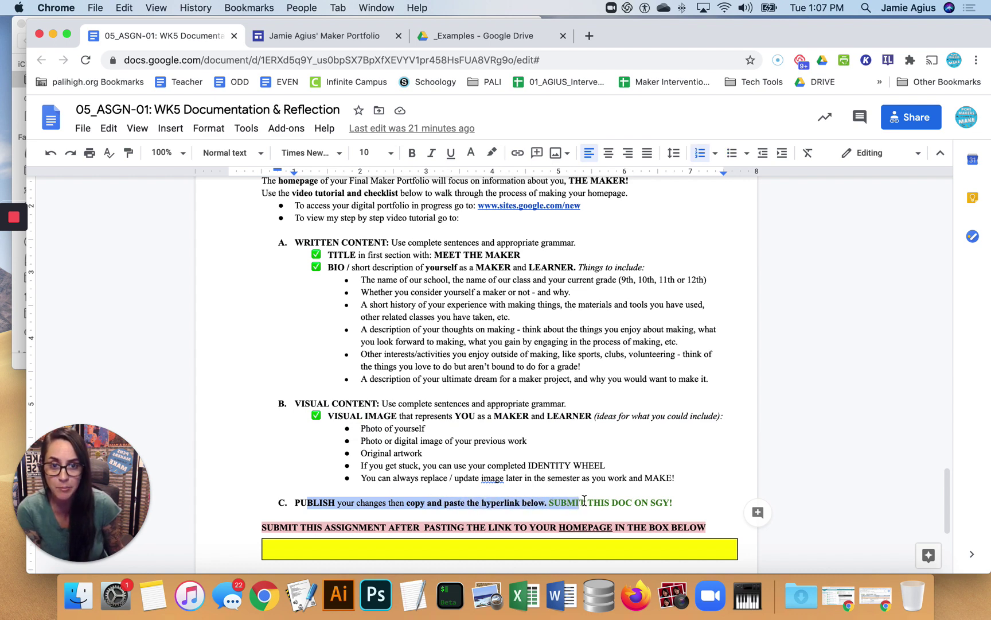
{"action": "left_click", "coordinate": [465, 546]}
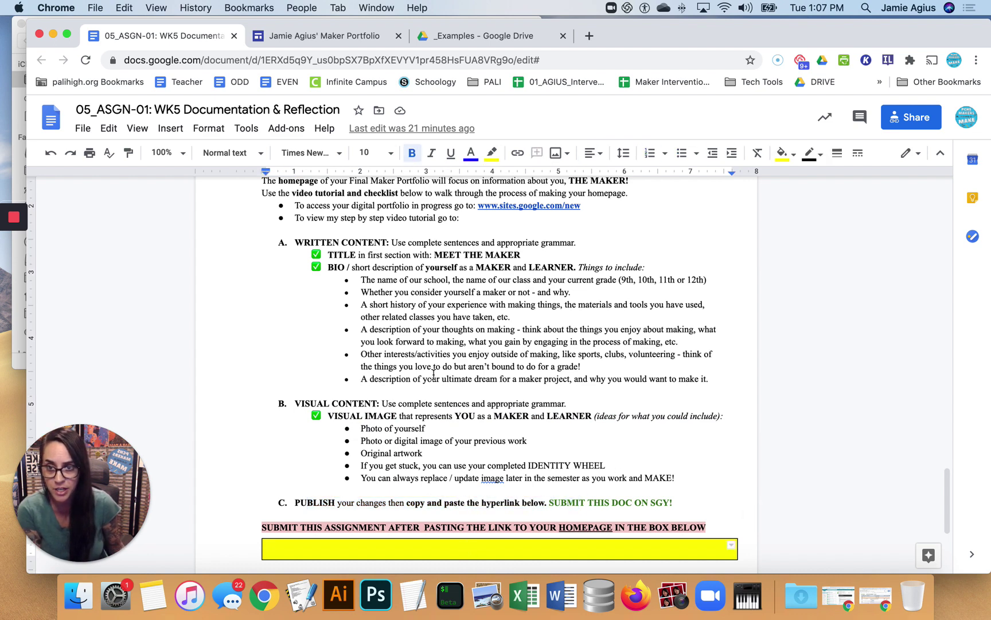
Review the draft changes and publish the Maker Portfolio homepage
{"action": "left_click", "coordinate": [322, 36]}
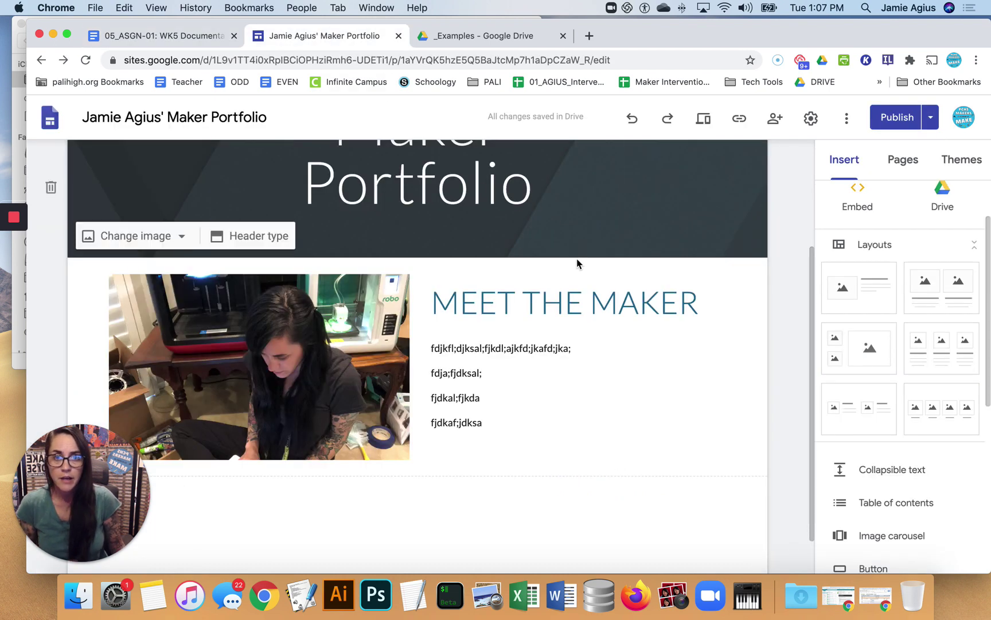
{"action": "scroll", "coordinate": [561, 318], "scroll_direction": "up", "scroll_amount": 3}
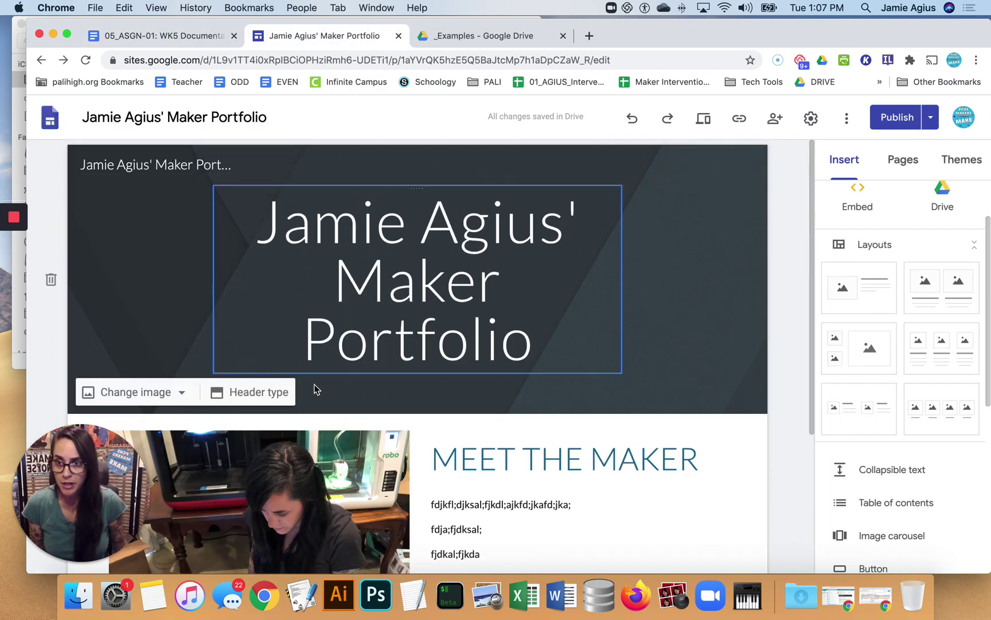
{"action": "left_click", "coordinate": [897, 118]}
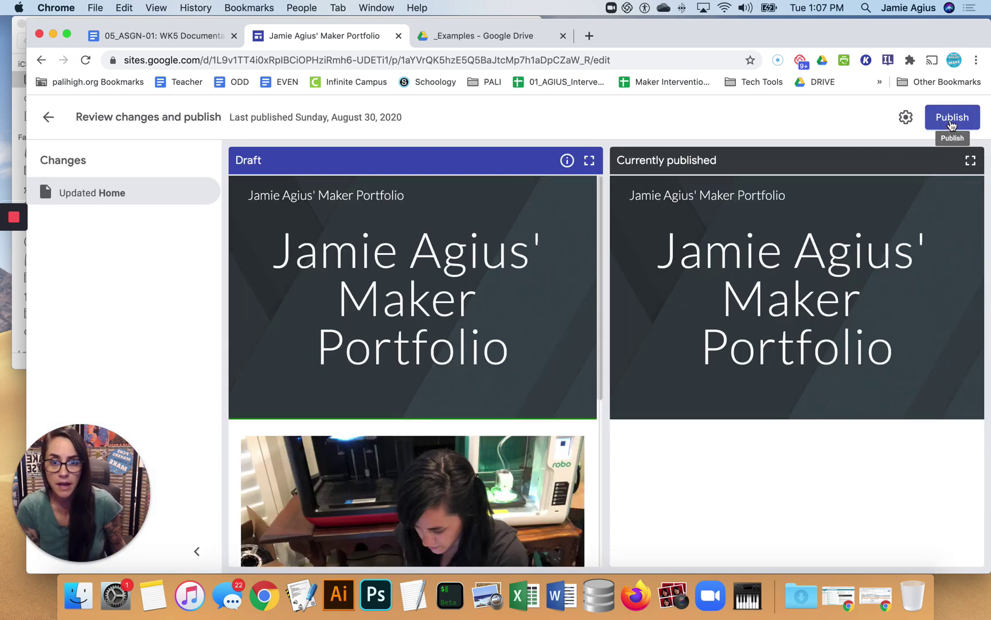
{"action": "scroll", "coordinate": [482, 392], "scroll_direction": "down", "scroll_amount": 2}
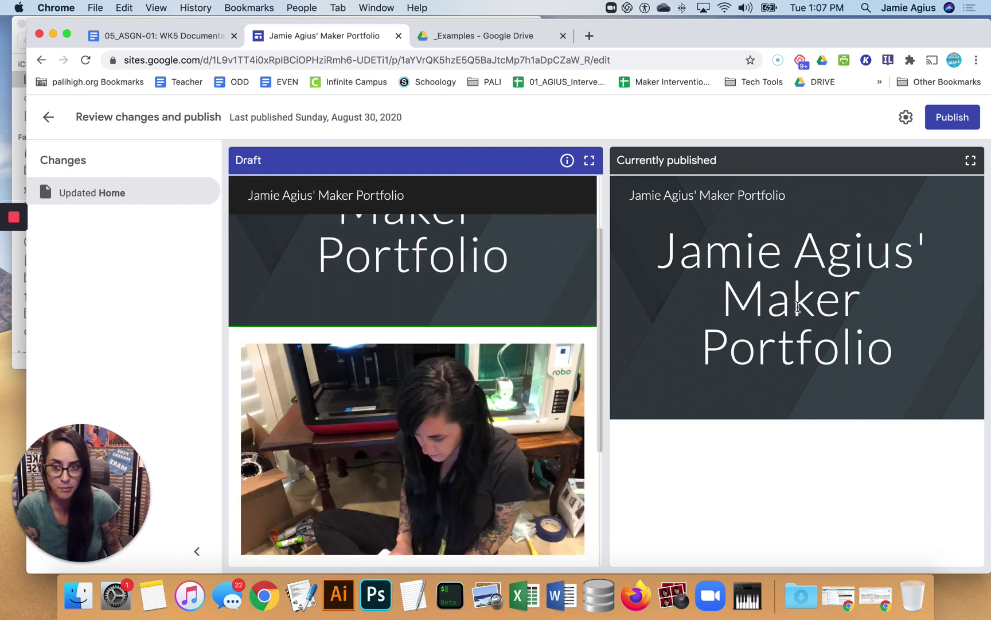
{"action": "left_click", "coordinate": [954, 122]}
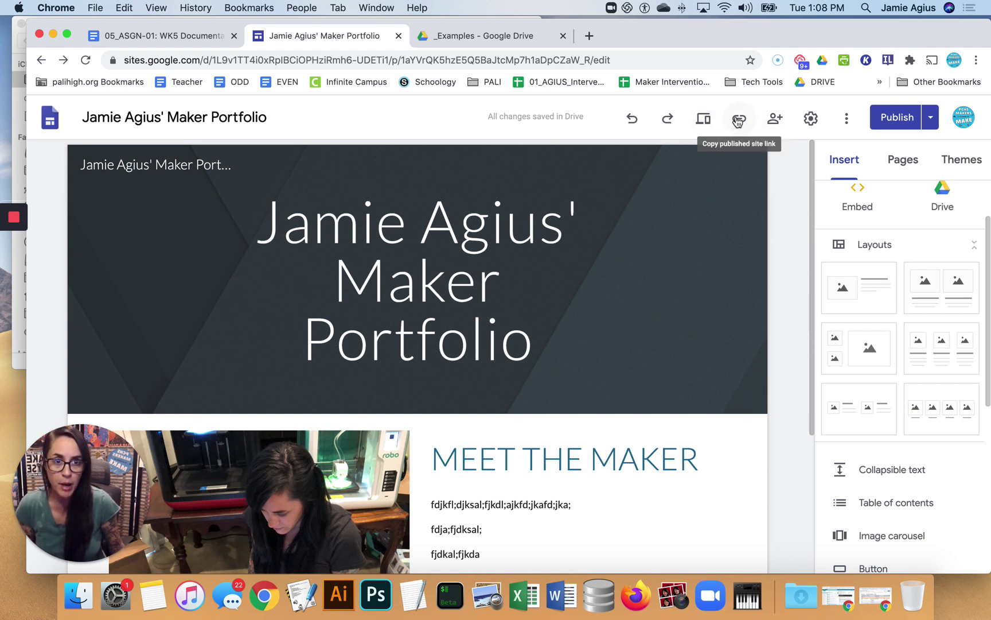
Copy the published site link and switch back to the 05_ASGN-01 document
{"action": "left_click", "coordinate": [741, 122]}
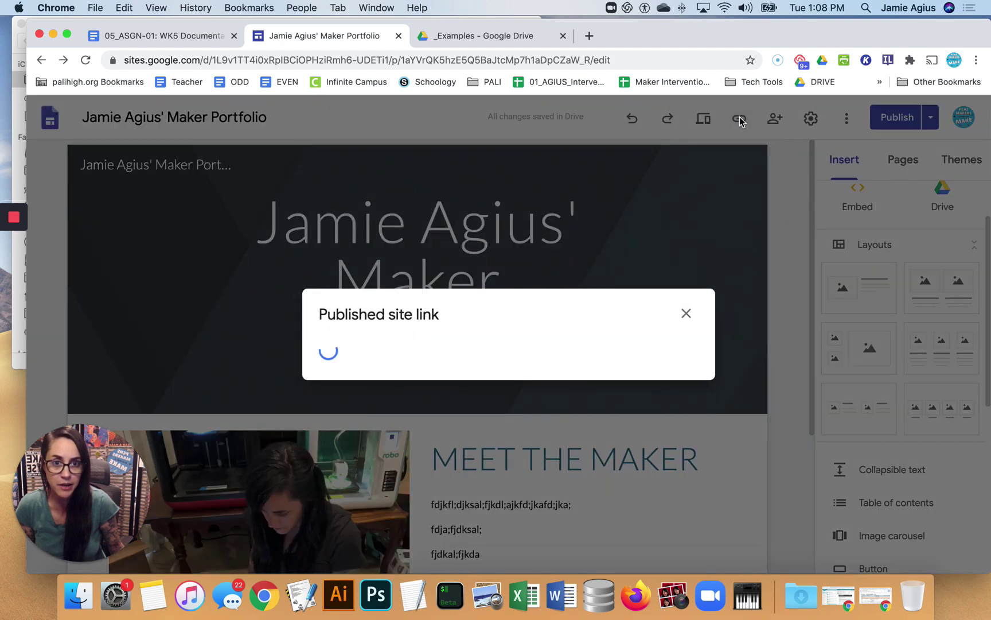
{"action": "left_click", "coordinate": [665, 343]}
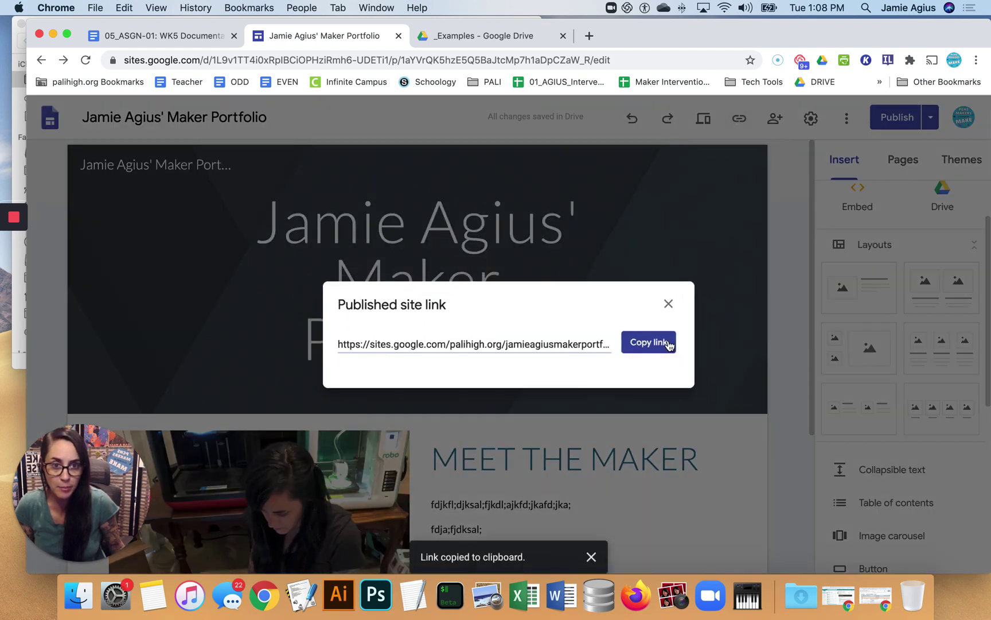
{"action": "left_click", "coordinate": [161, 35]}
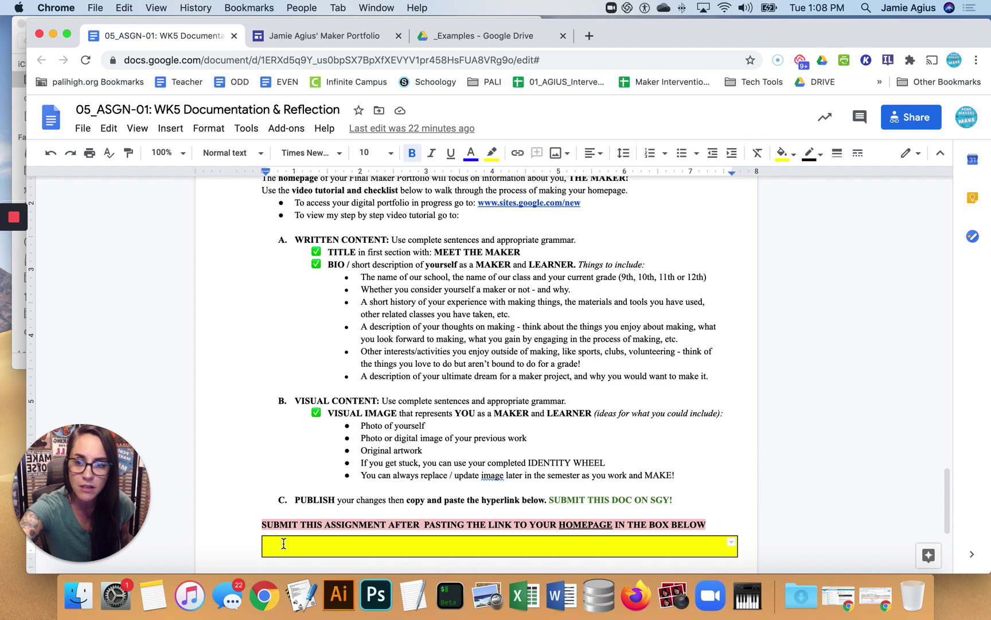
Paste the portfolio URL into the yellow box and open the live site from it
{"action": "key", "text": "super+v"}
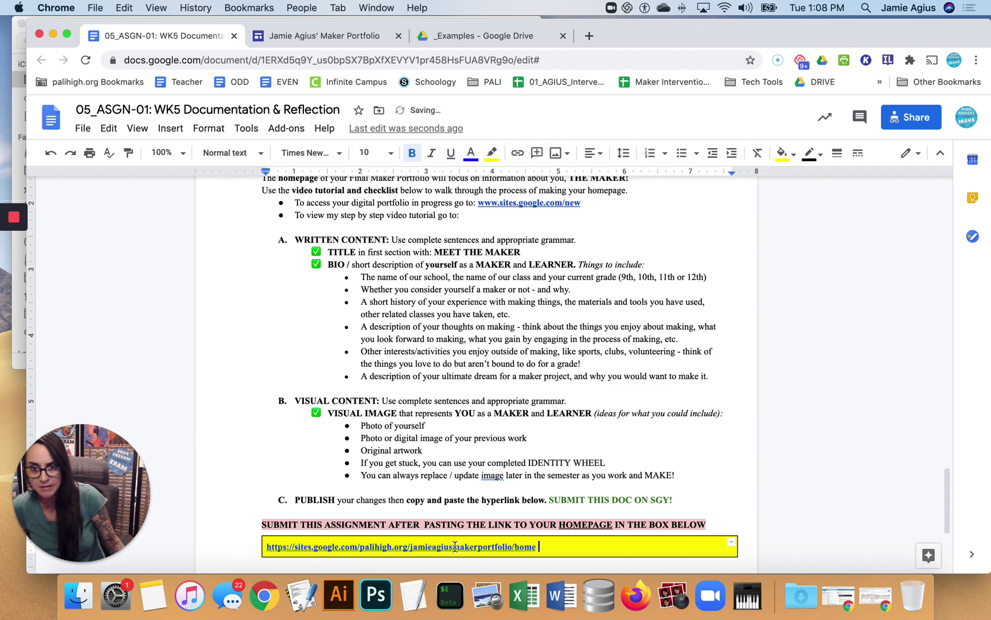
{"action": "left_click", "coordinate": [287, 548]}
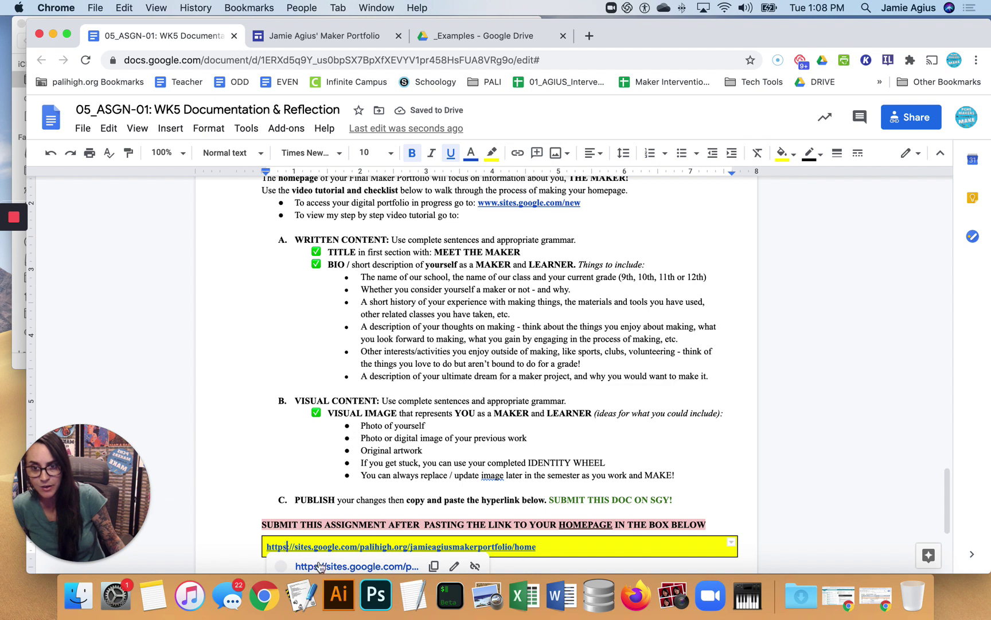
{"action": "left_click", "coordinate": [319, 566]}
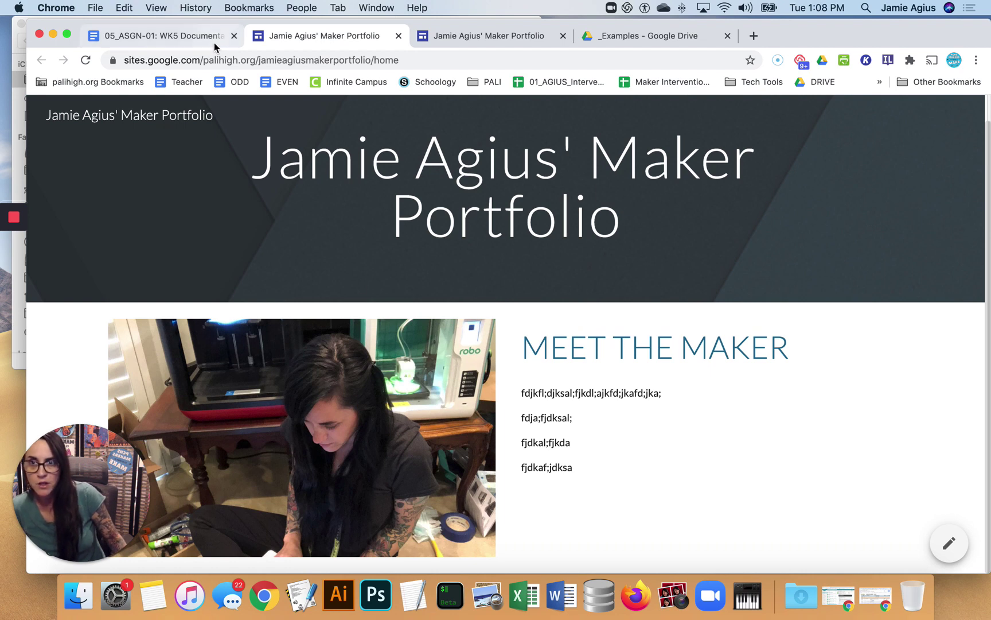
Return to the 05_ASGN-01 document showing the pasted homepage link
{"action": "left_click", "coordinate": [166, 44]}
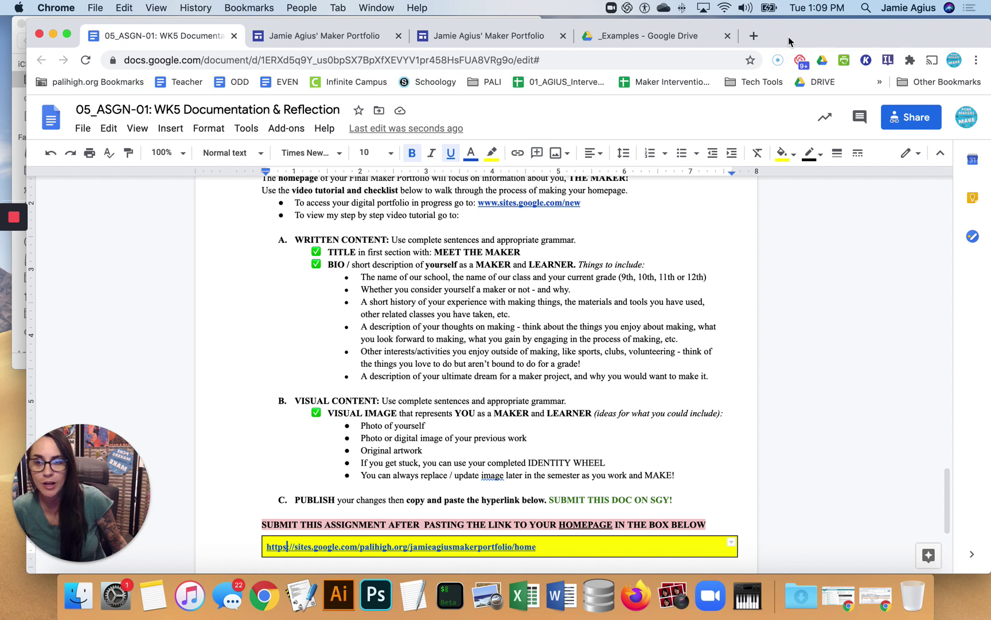
{"action": "mouse_move", "coordinate": [13, 221]}
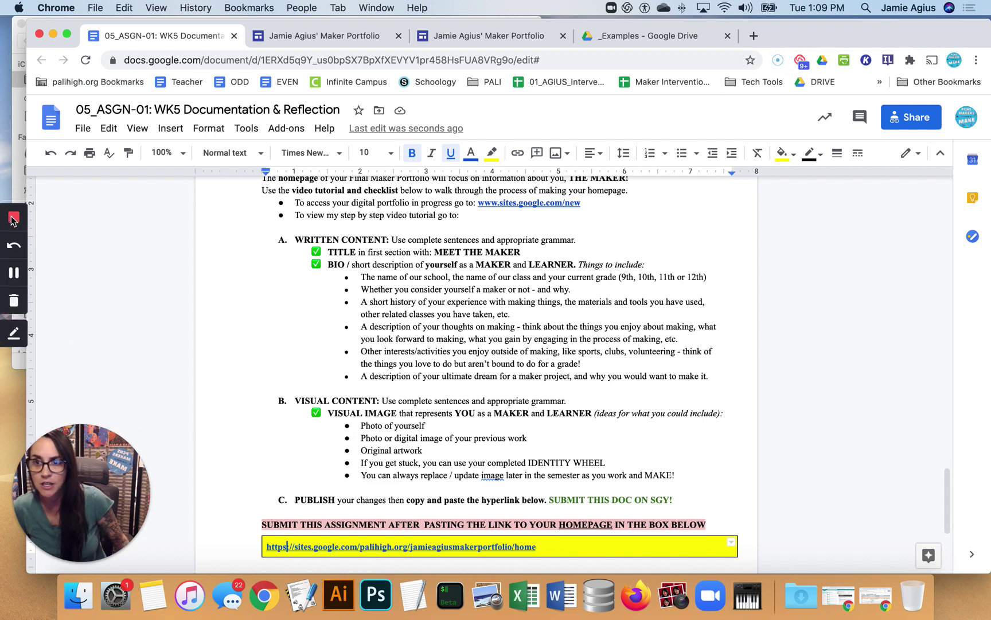